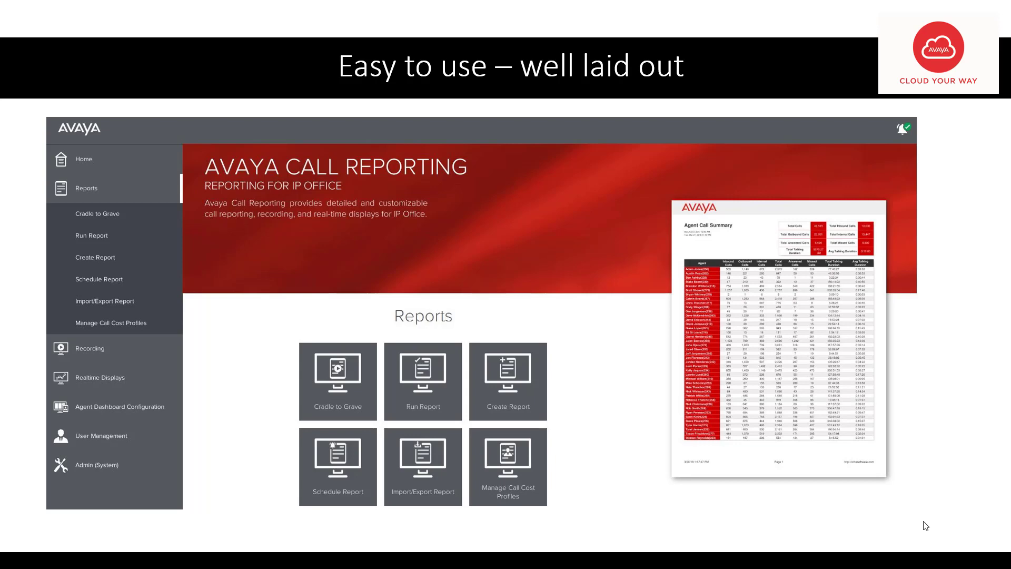
Advance the slideshow past the Intuitive slide to the Demo slide.
key("Right")
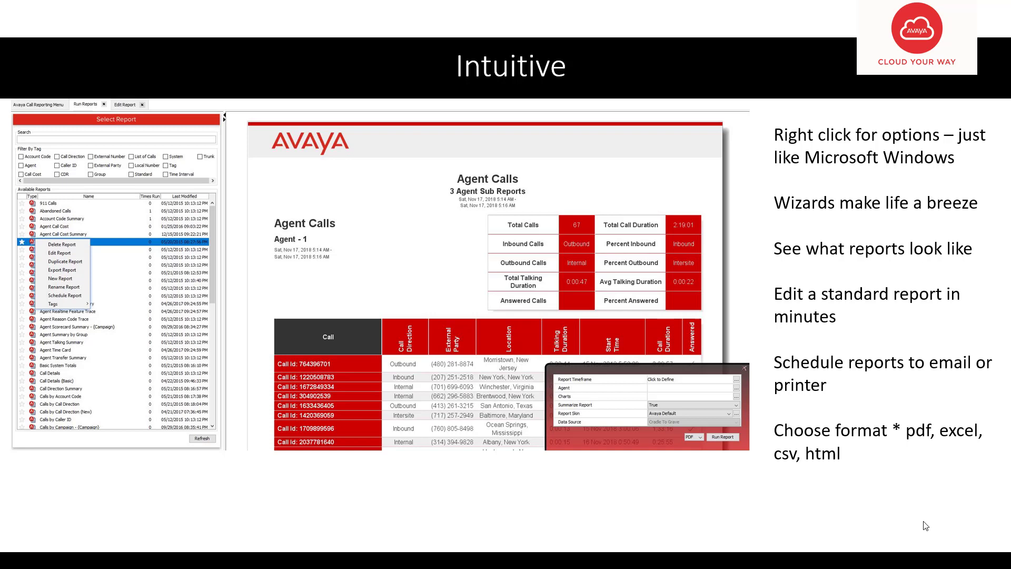
key("Right")
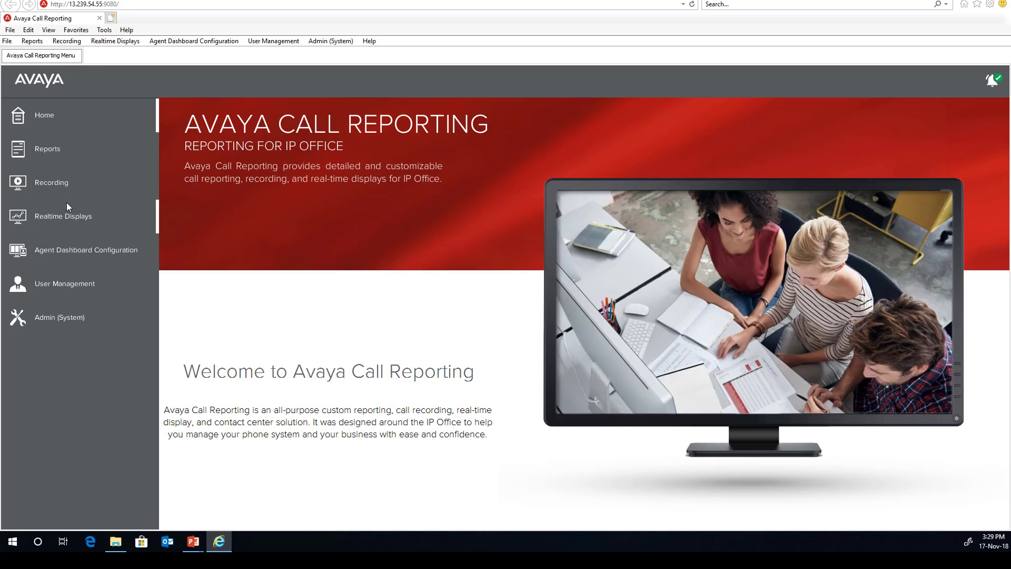
Go to Reports > Run Report to list the available and most-run reports.
left_click(40, 149)
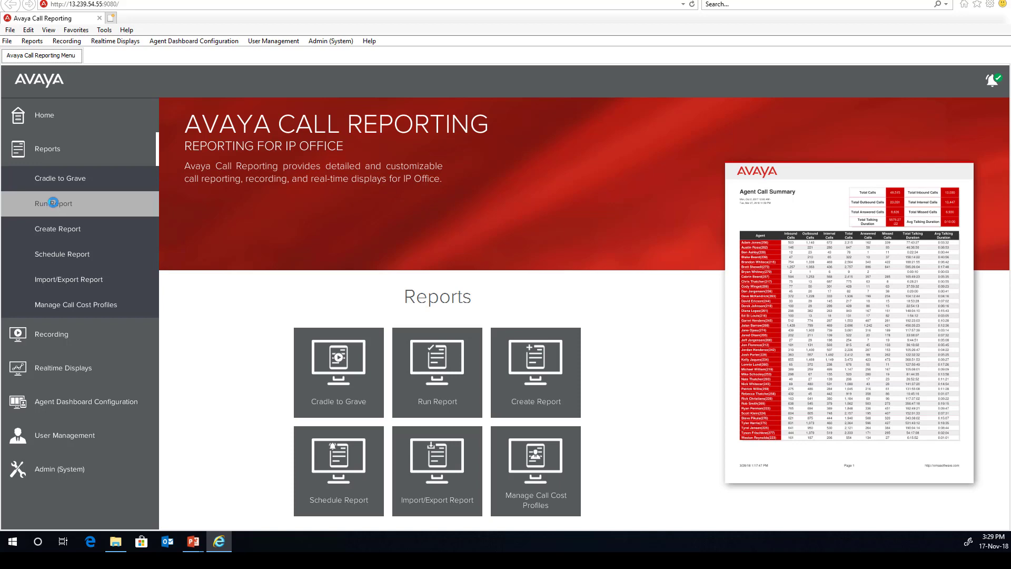
left_click(53, 203)
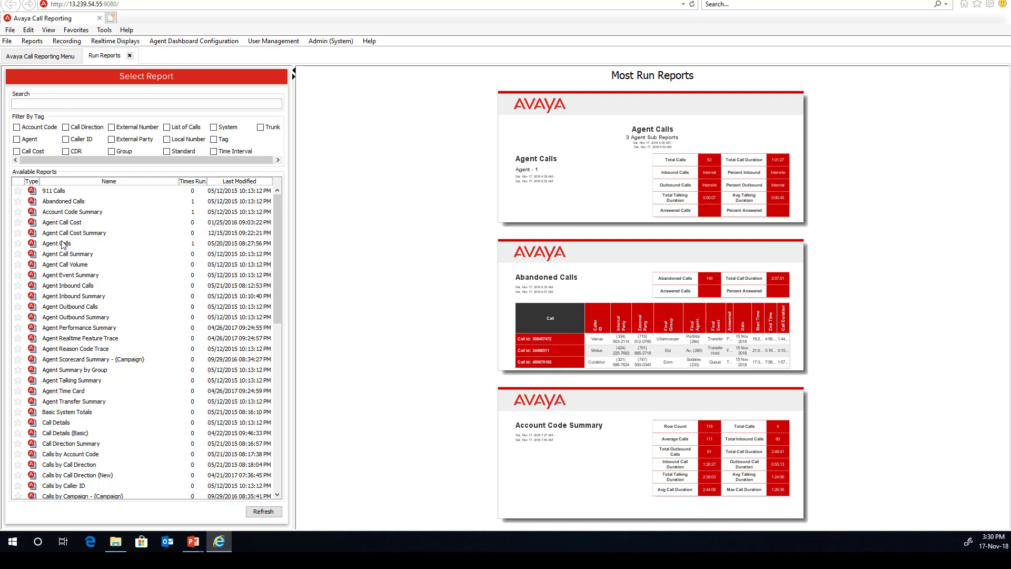
Select the Agent Call Volume report with a Nov 1–2, 2018 timeframe.
left_click(63, 245)
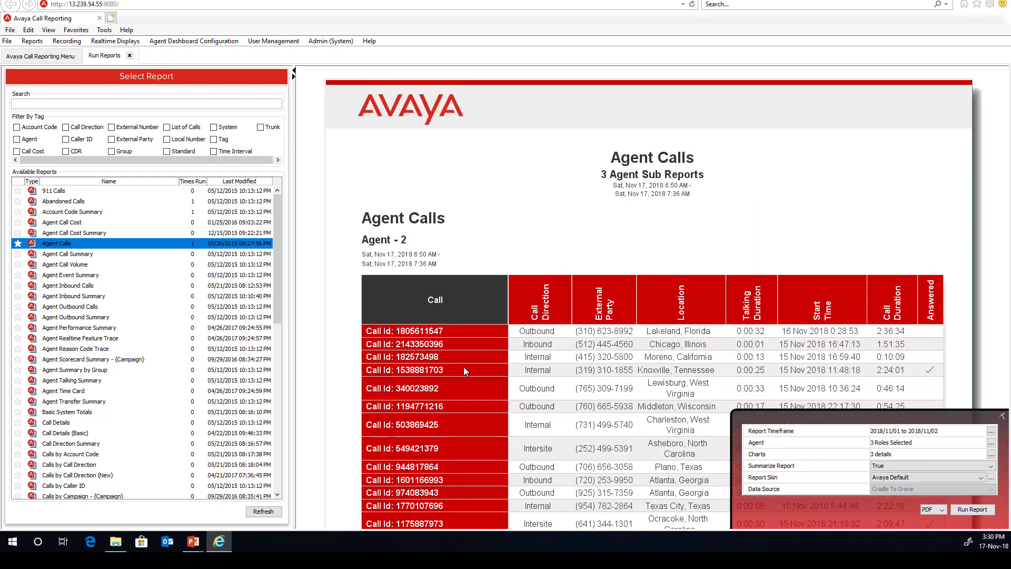
left_click(87, 267)
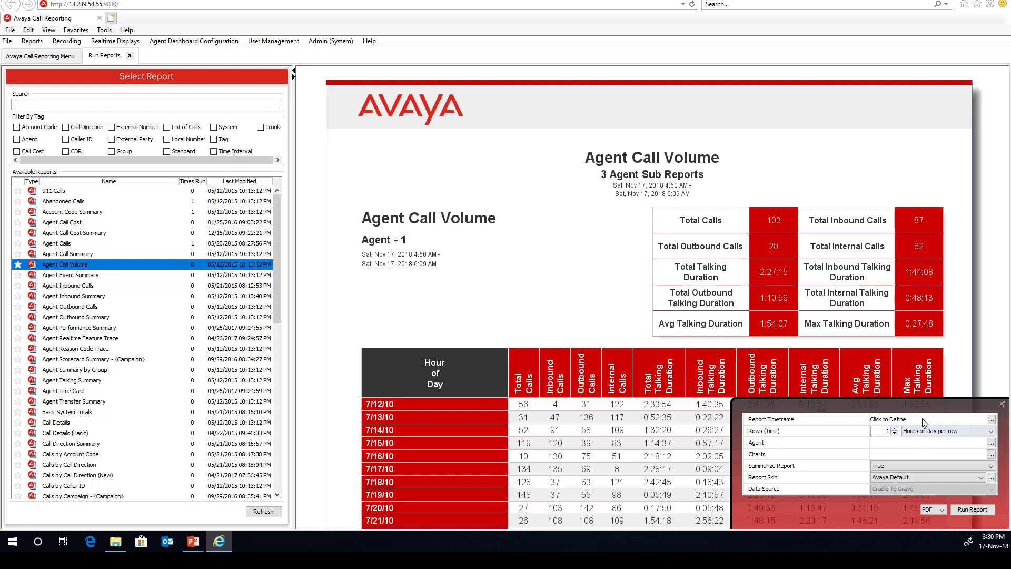
left_click(991, 420)
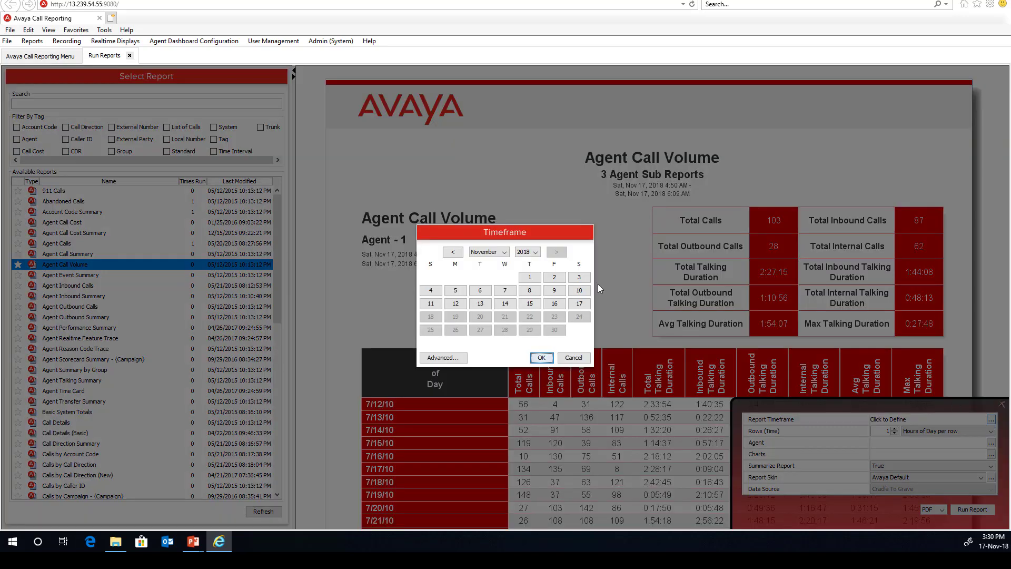
left_click_drag(530, 278, 553, 278)
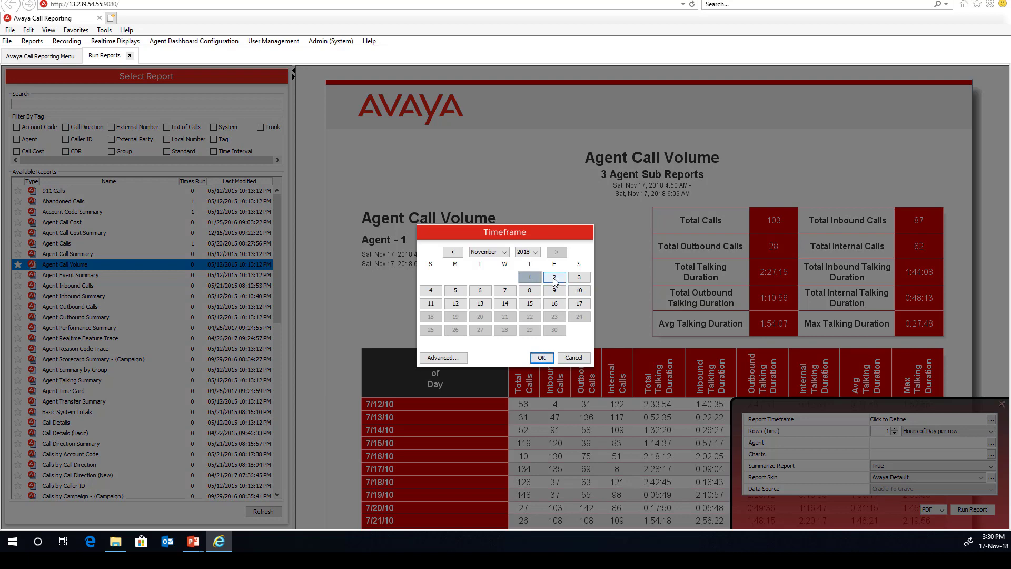
left_click(541, 358)
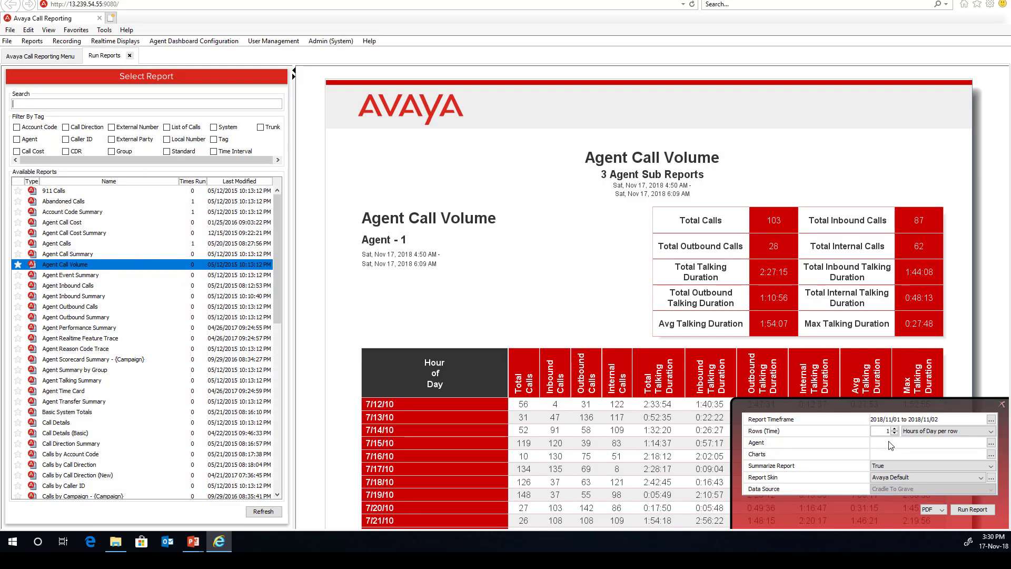
Cover the Accounting, Customer Service, Main and Marketing agent roles.
left_click(991, 442)
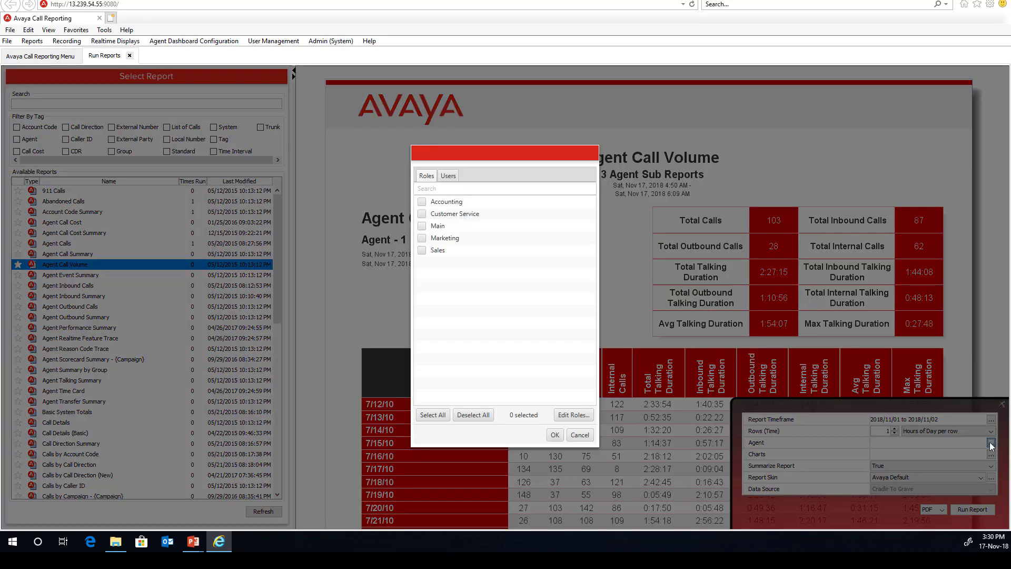
left_click(448, 176)
left_click(427, 176)
left_click(422, 202)
left_click(421, 213)
left_click(422, 225)
left_click(422, 238)
left_click(556, 434)
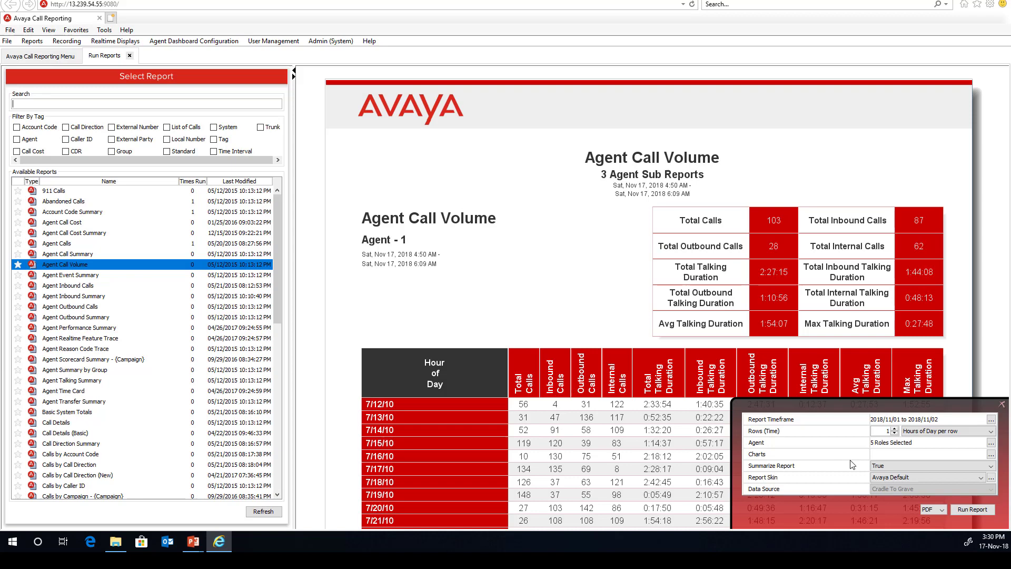
Add a Total Calls line chart plus Inbound Calls pie and bar charts.
left_click(991, 454)
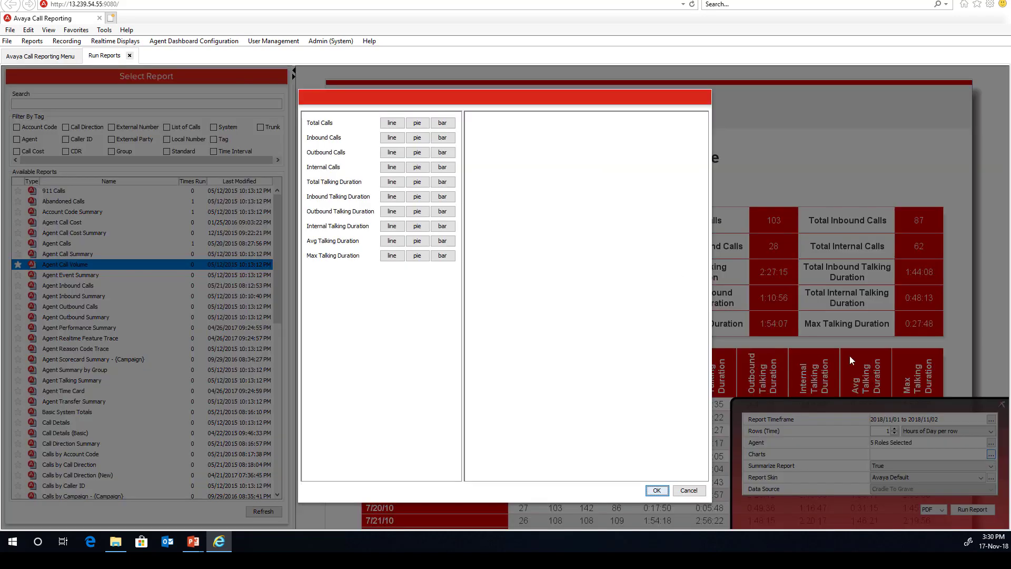
left_click(392, 122)
left_click(418, 137)
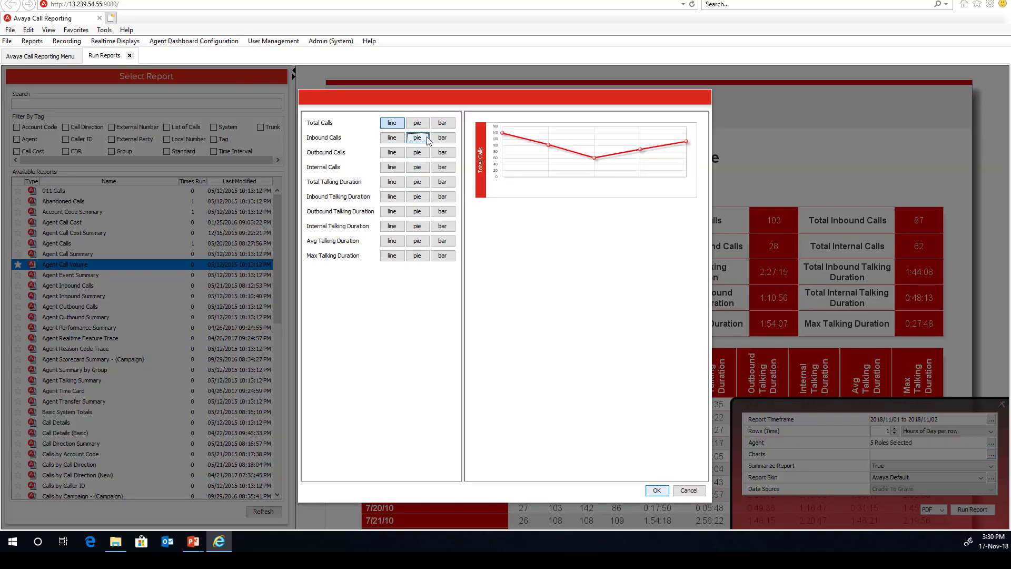
left_click(444, 139)
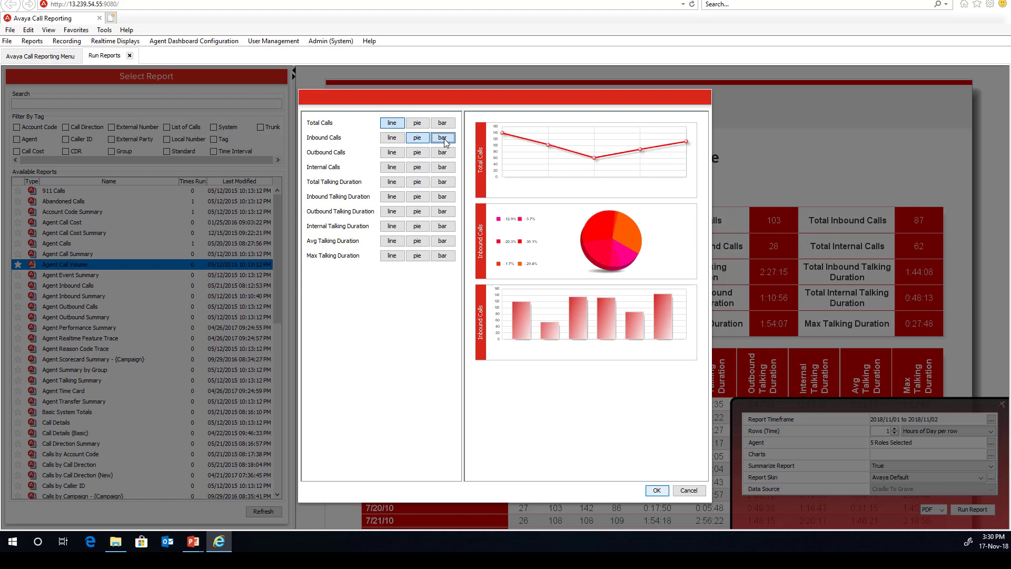
left_click_drag(542, 232, 592, 170)
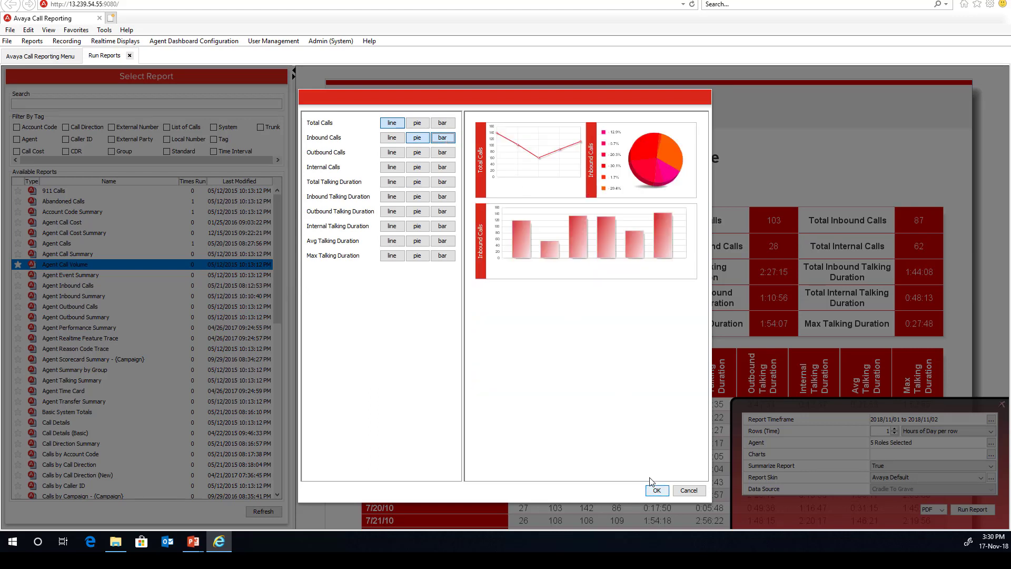
left_click(656, 489)
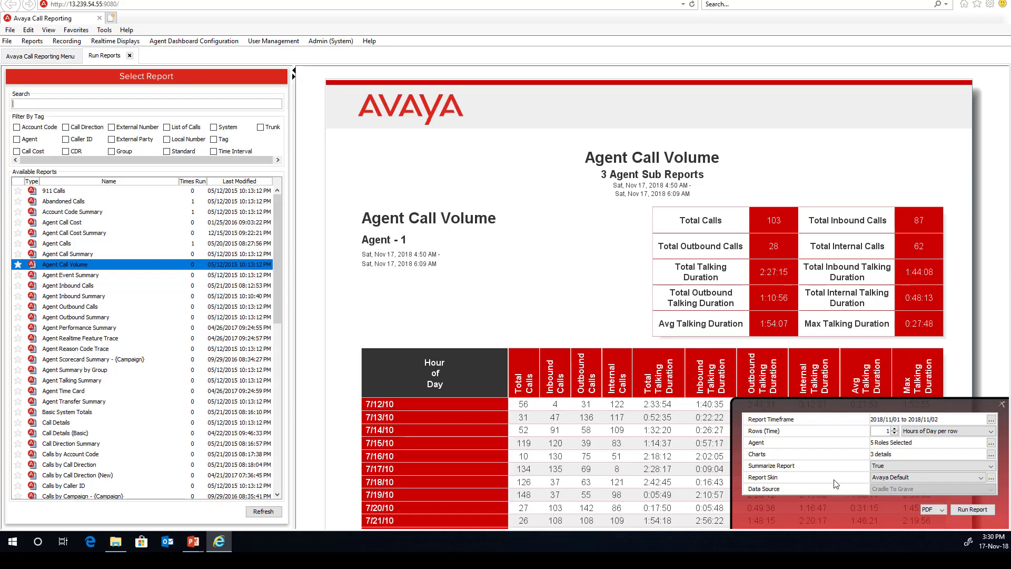
Keep summarize True, the Avaya Default skin and PDF output, and run the report.
left_click(918, 467)
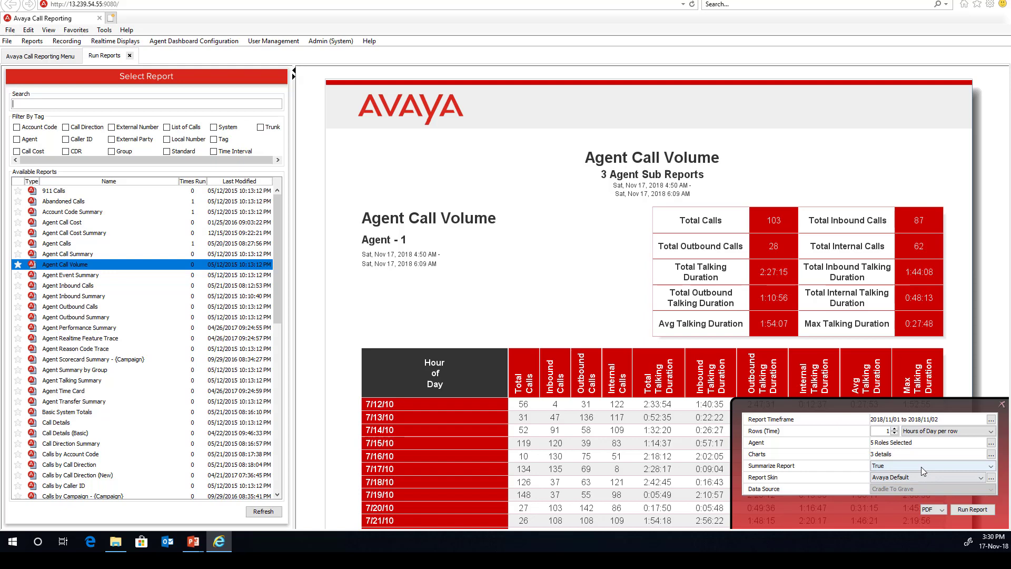
left_click(918, 475)
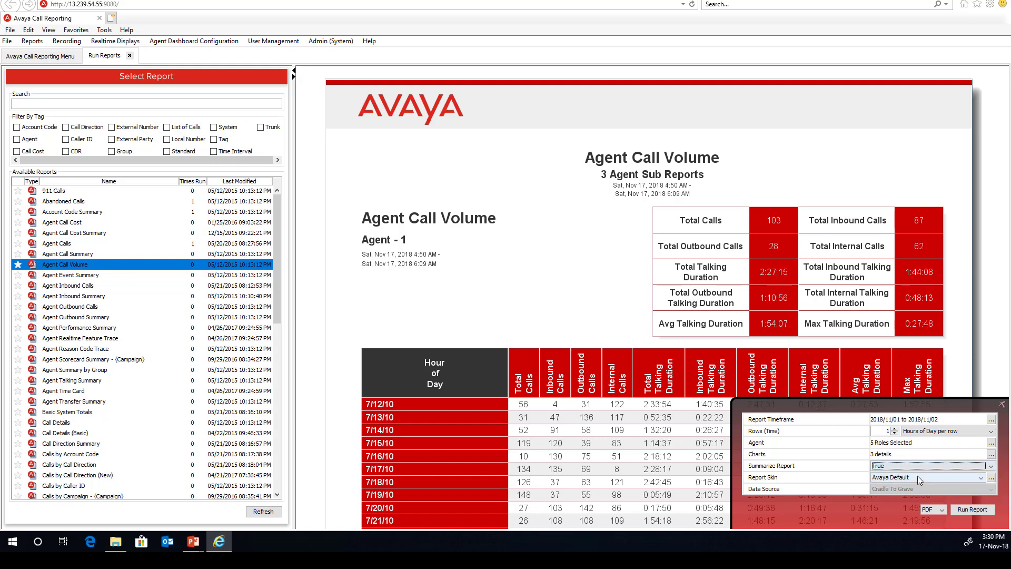
left_click(917, 475)
left_click(918, 475)
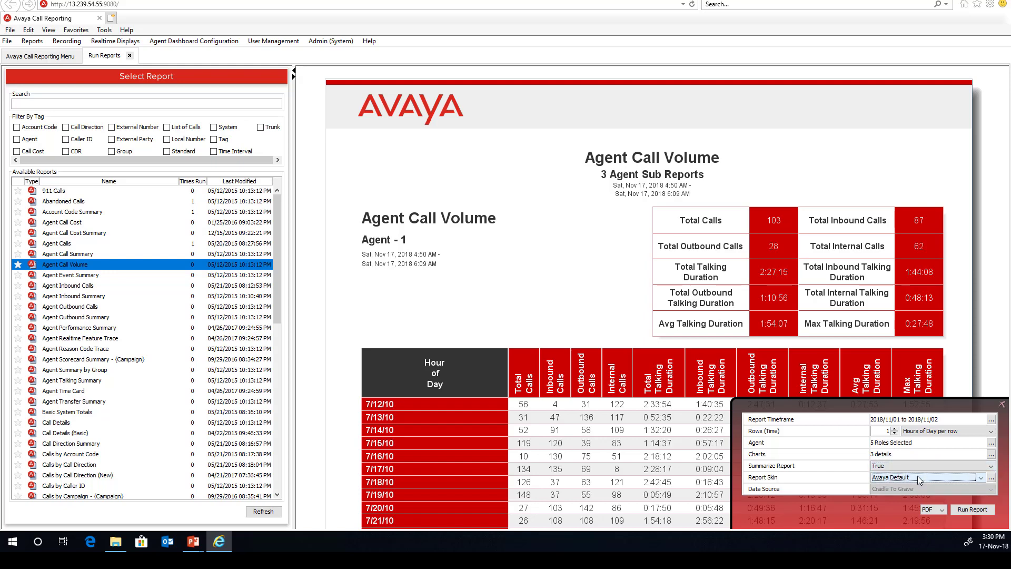
left_click(940, 509)
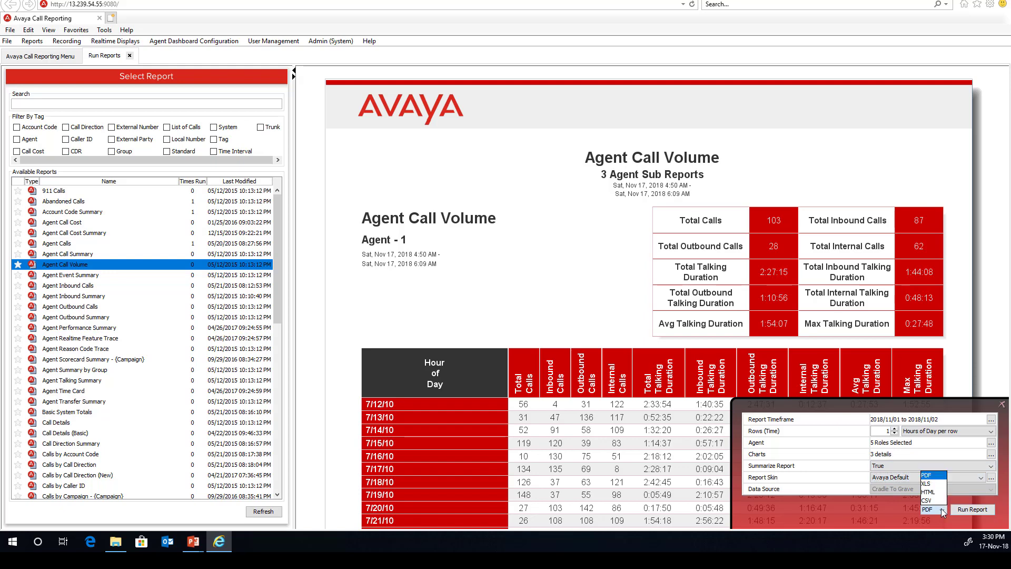
left_click(940, 509)
left_click(956, 508)
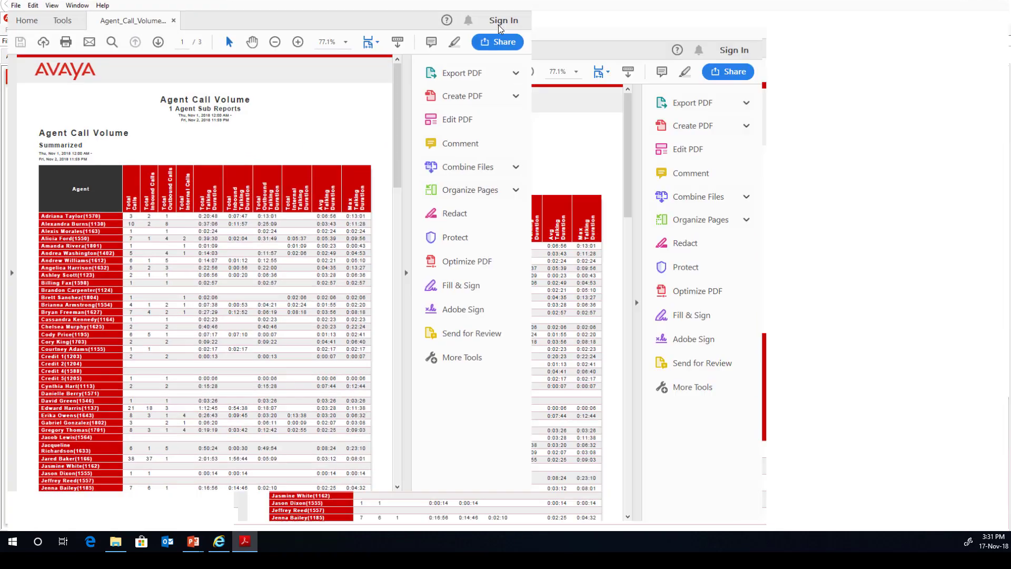
Scroll through the per-agent rows of the Agent Call Volume PDF.
scroll(398, 336, "down", 3)
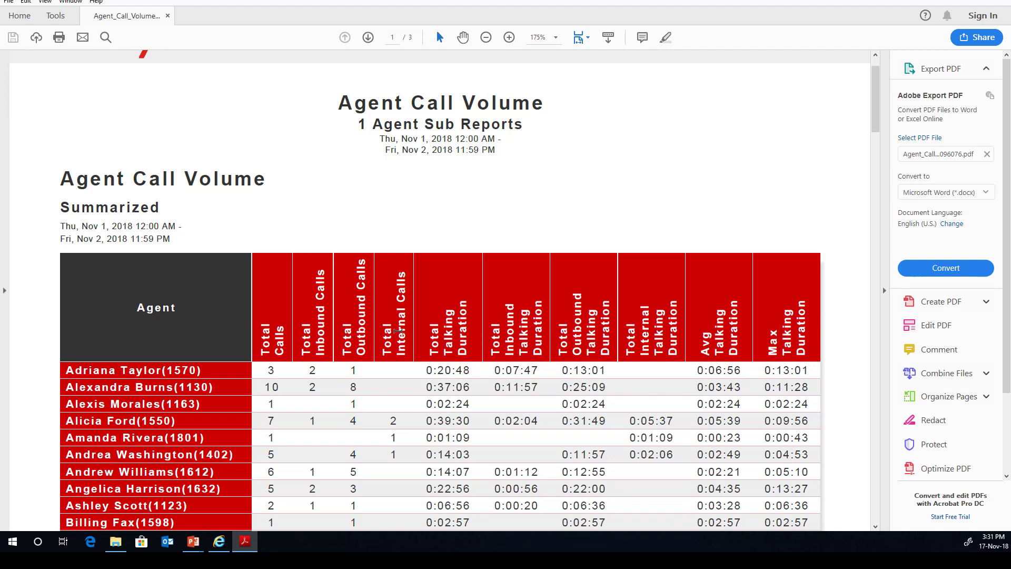
scroll(399, 335, "down", 1)
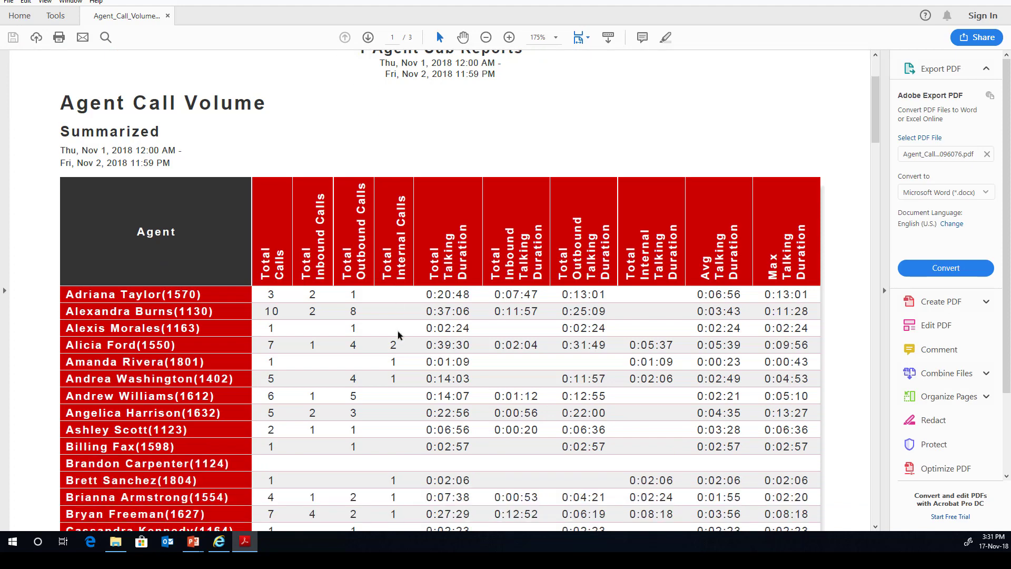
scroll(399, 335, "down", 5)
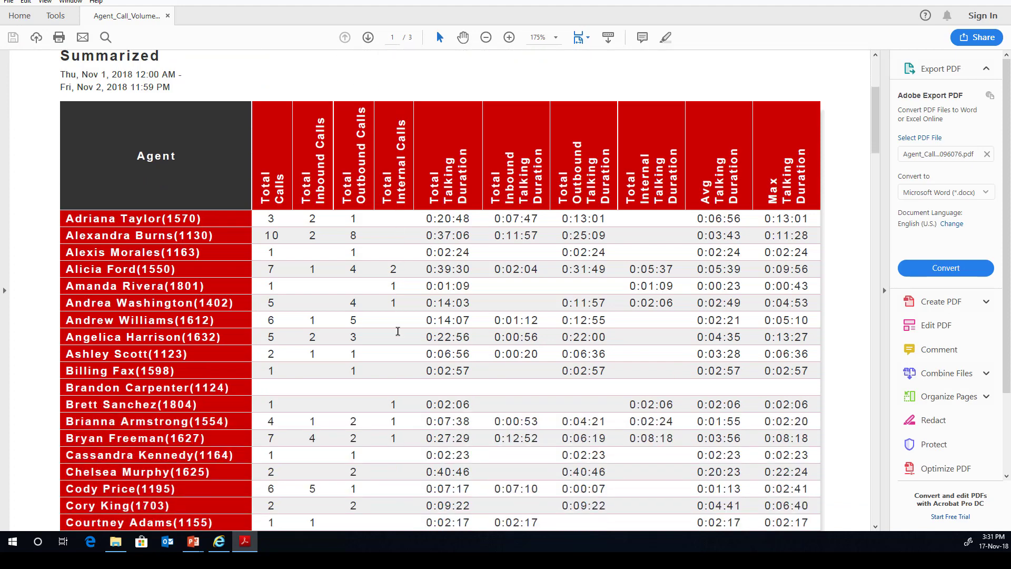
scroll(399, 336, "down", 3)
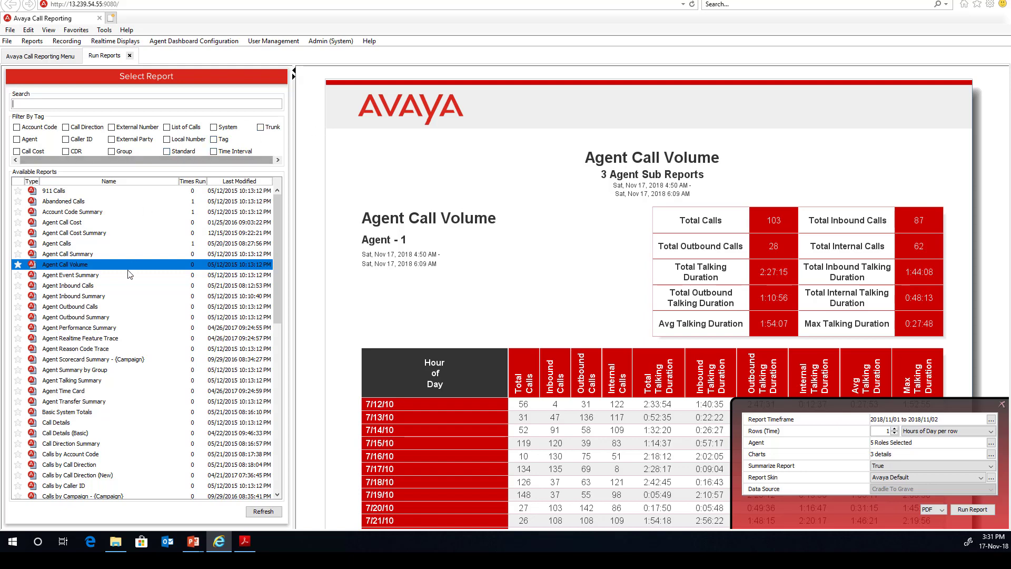
Edit a copy of Agent Call Volume and review its Total Calls and Inbound Calls columns.
right_click(95, 269)
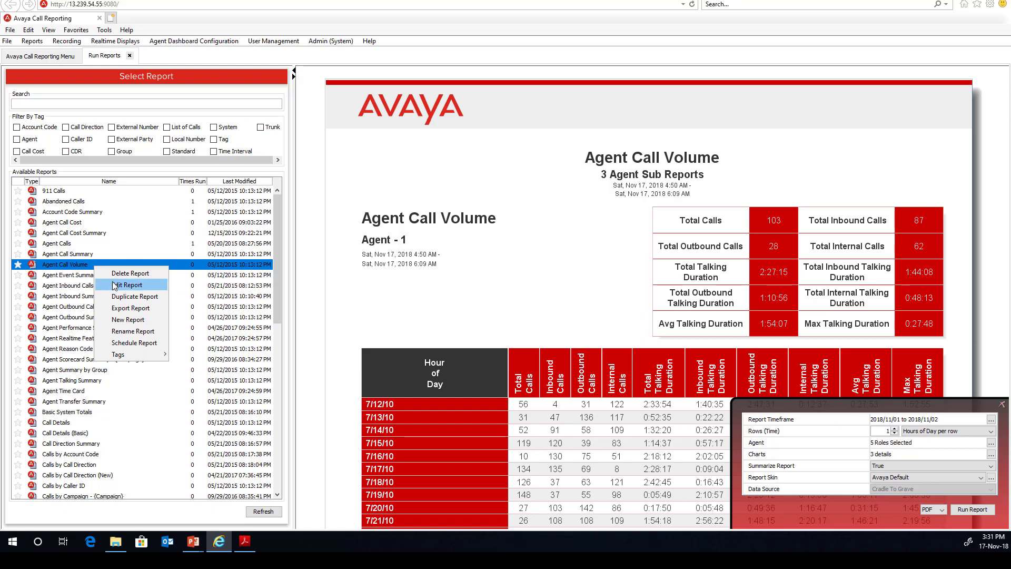
left_click(114, 285)
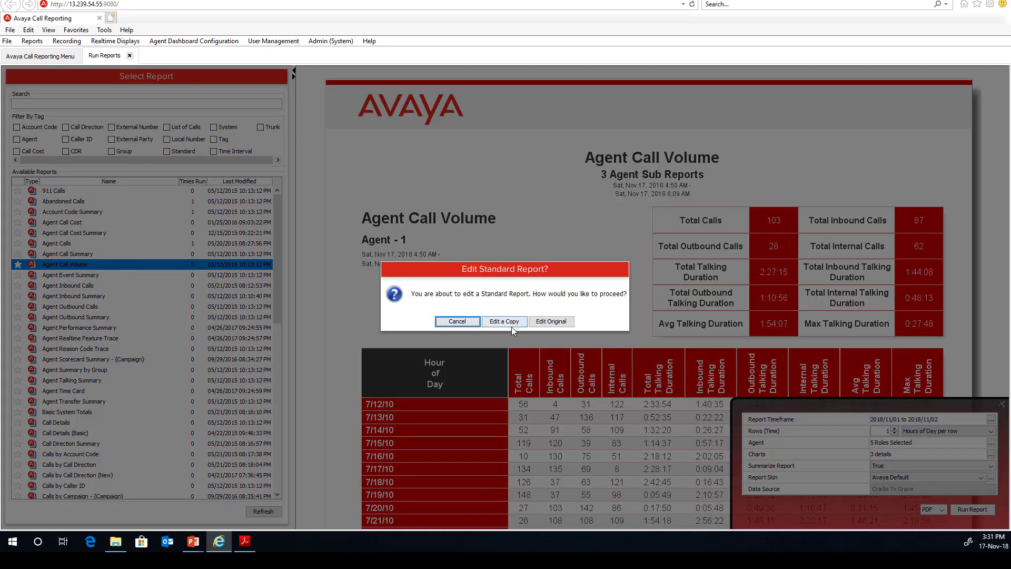
left_click(505, 321)
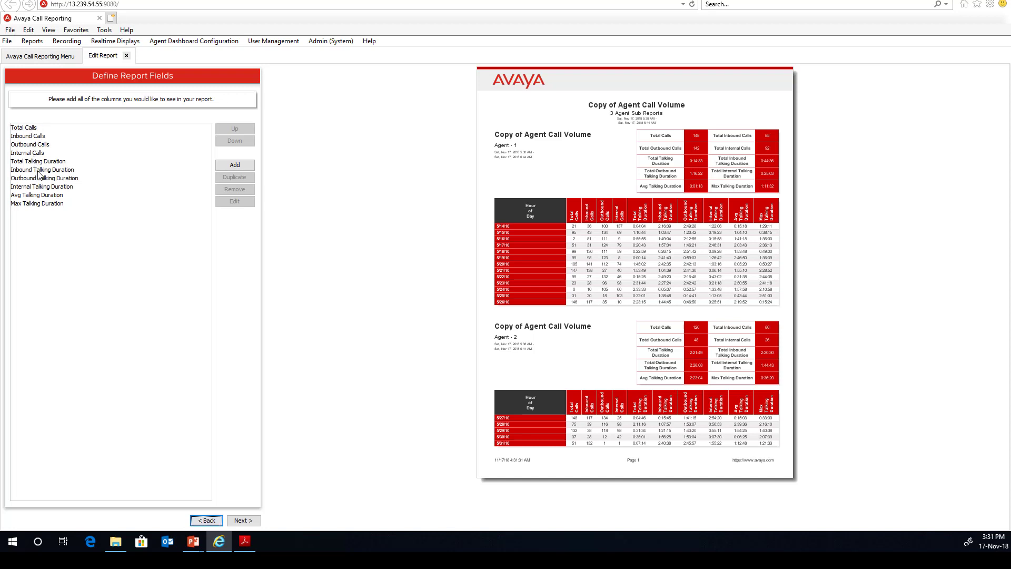
left_click(31, 129)
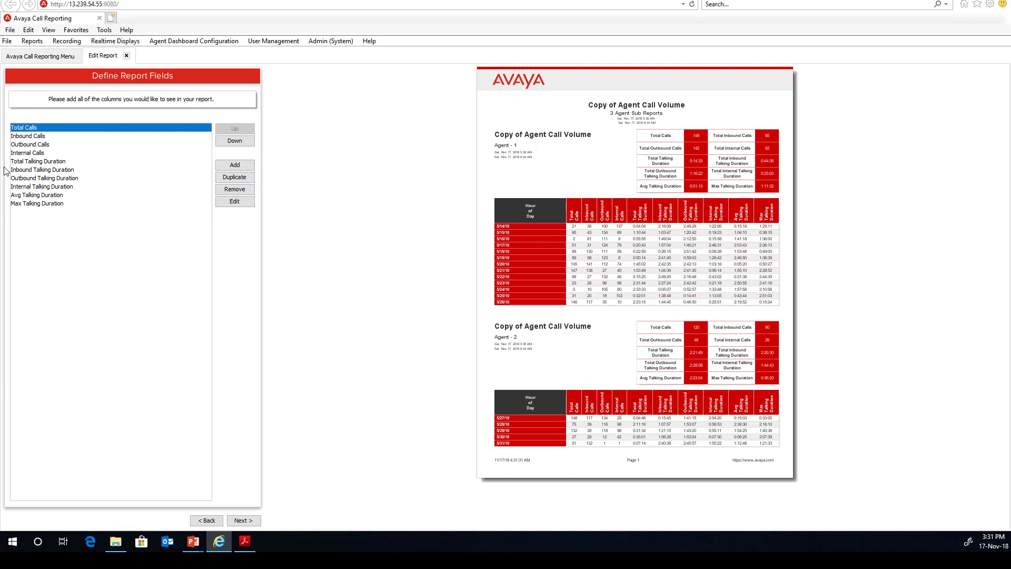
left_click(41, 136)
Add a Total Park Duration column to the report.
left_click(228, 167)
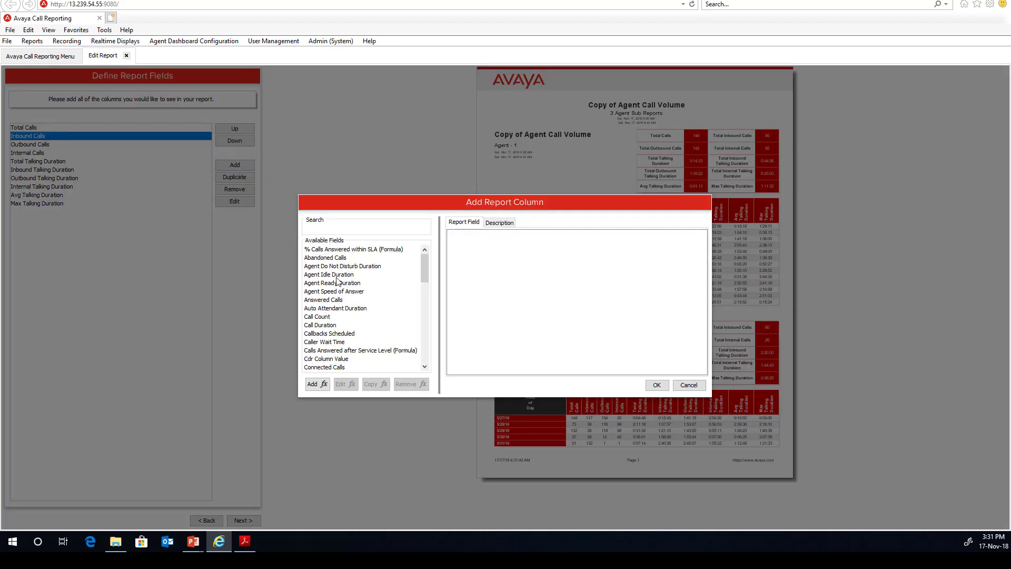
scroll(351, 301, "down", 8)
scroll(351, 301, "down", 4)
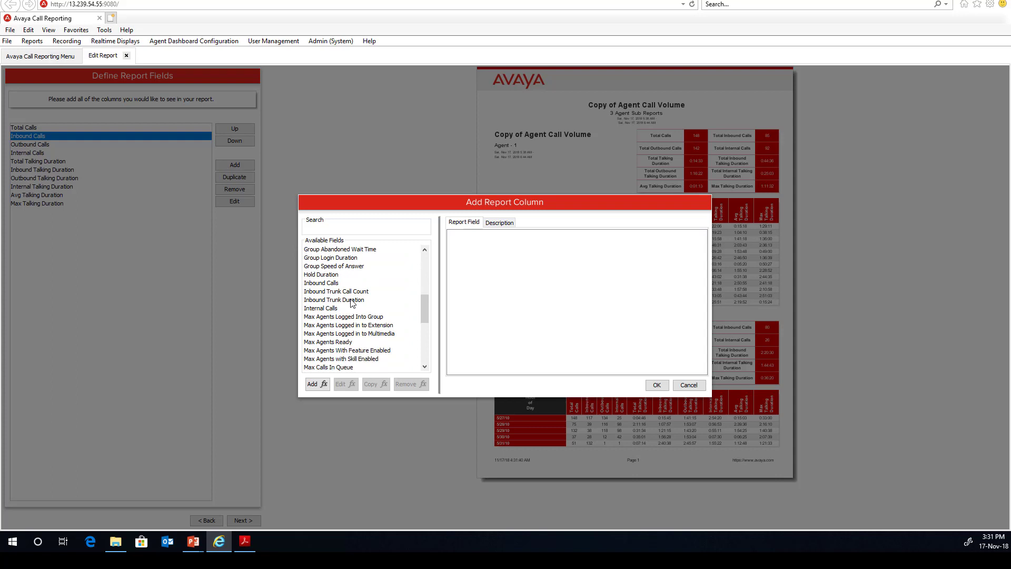
left_click(343, 319)
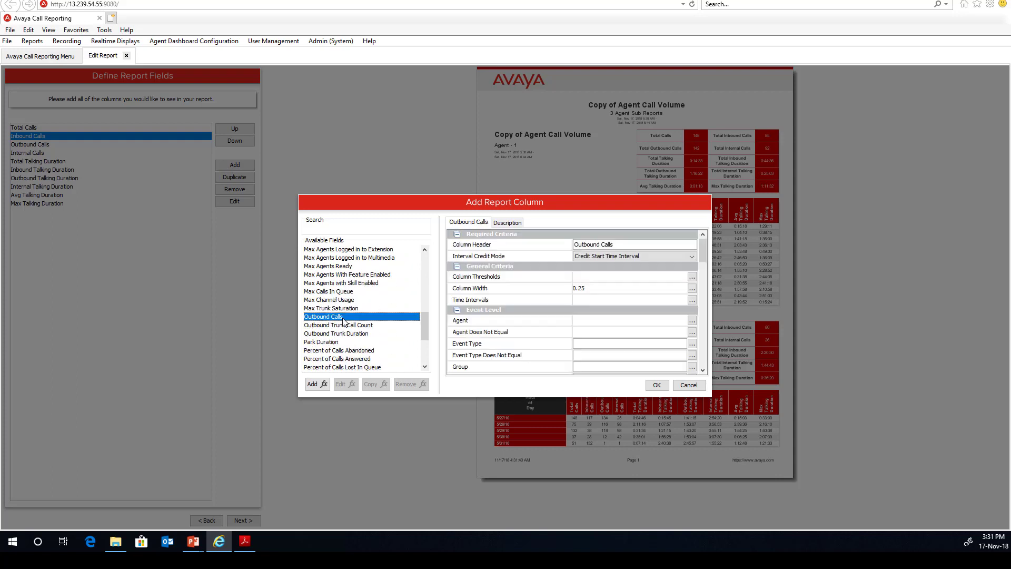
left_click(337, 343)
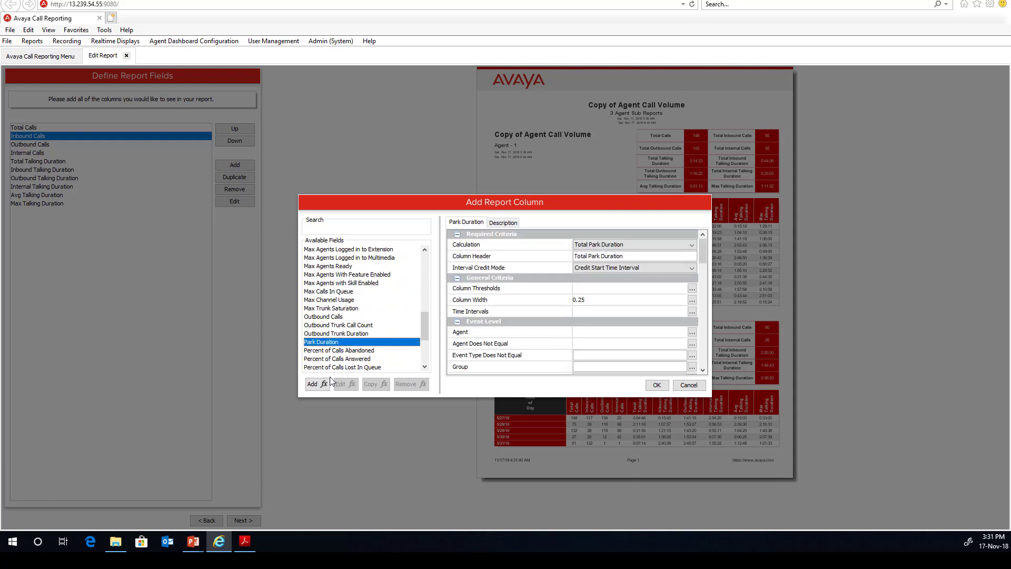
left_click(657, 385)
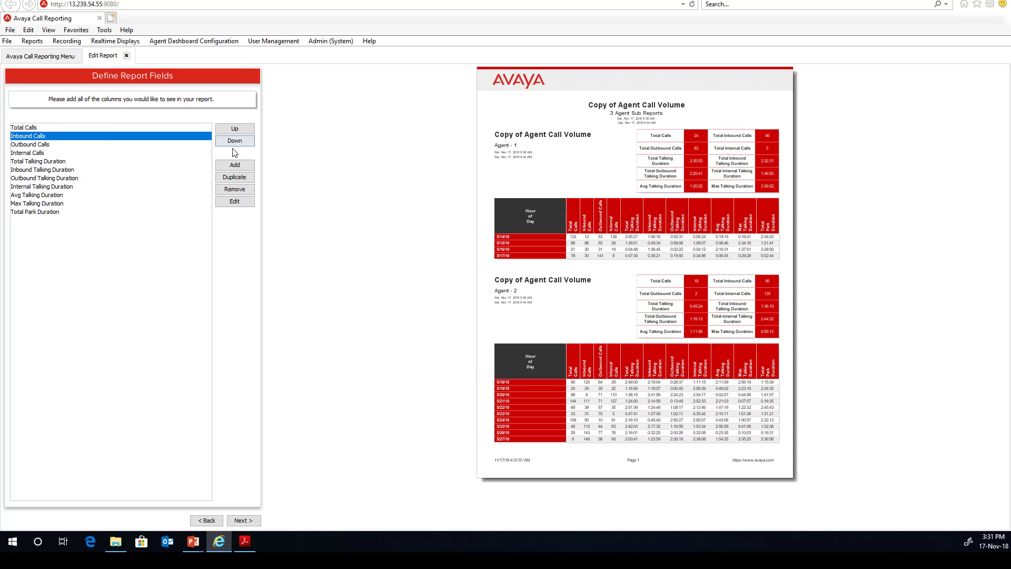
Leave Inbound Calls settings unchanged, discard a new formula, and continue to Define Sub Reports.
left_click(234, 199)
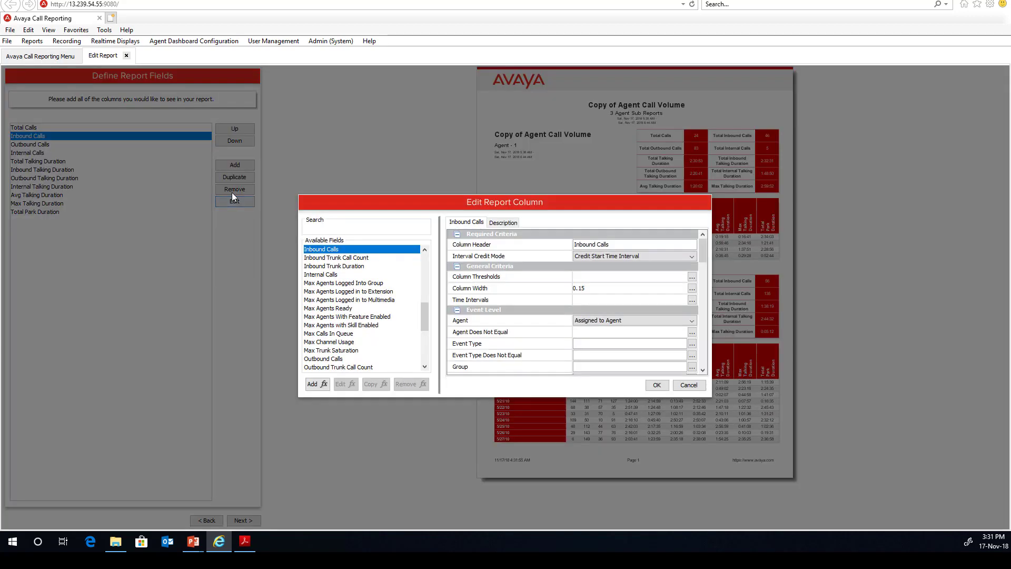
left_click(315, 384)
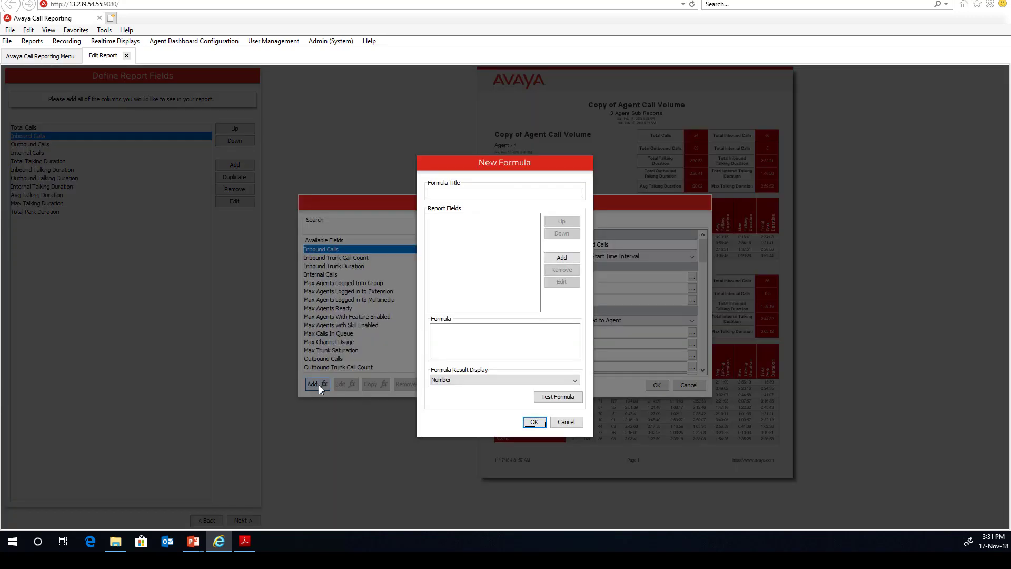
left_click(565, 422)
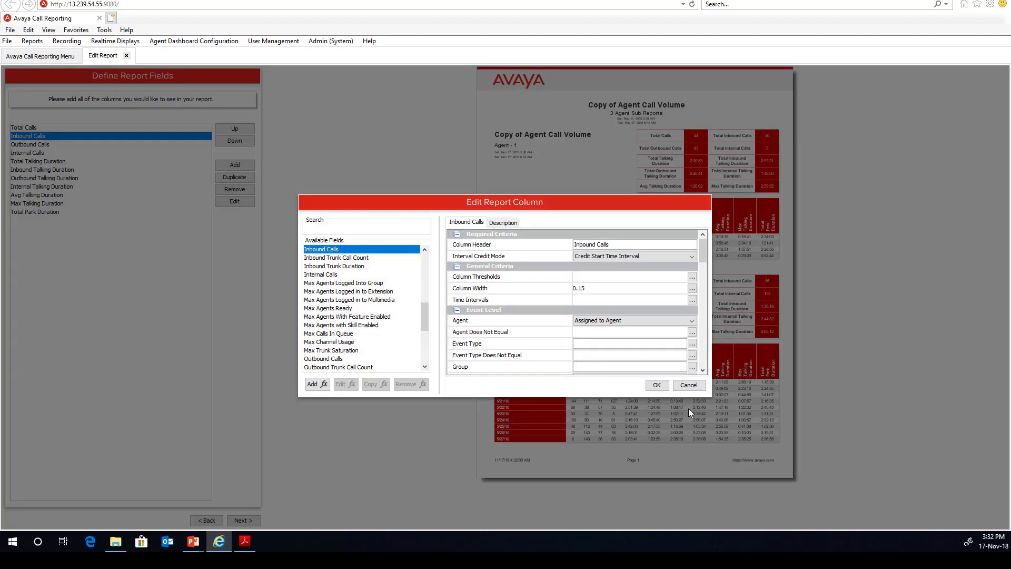
left_click(687, 385)
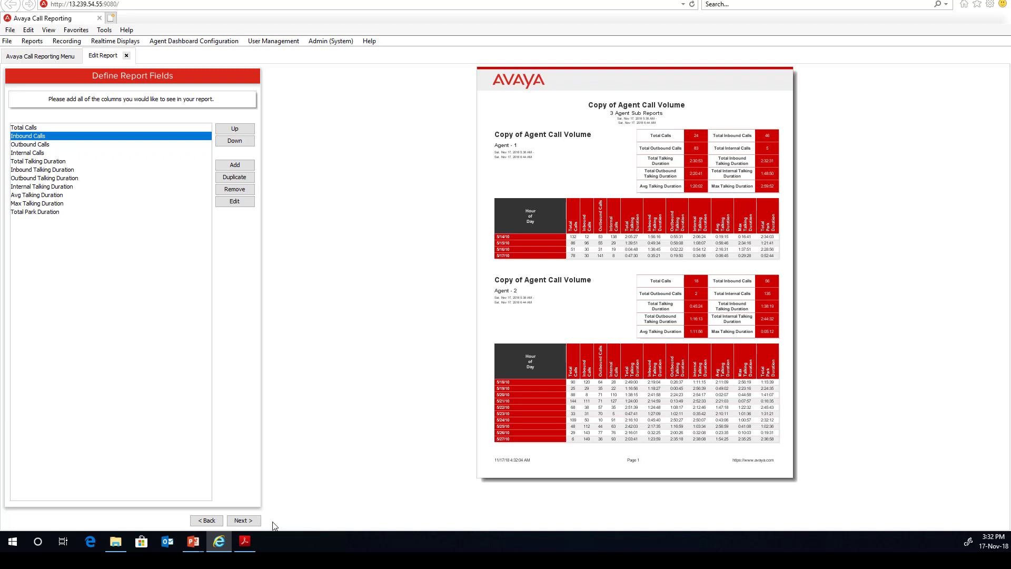
left_click(250, 521)
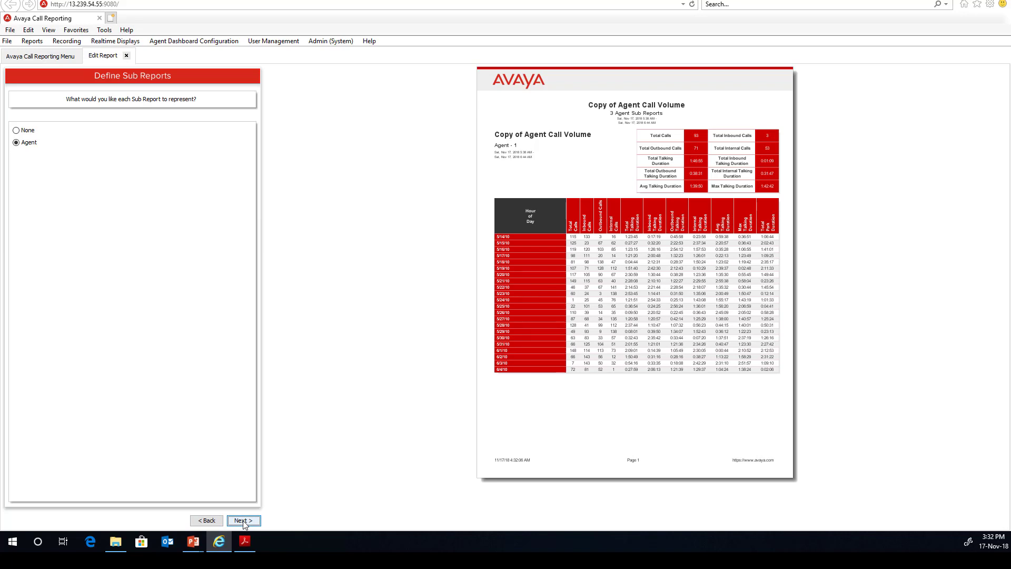
Finish the wizard to save Copy of Agent Call Volume, then run it as a PDF.
left_click(244, 522)
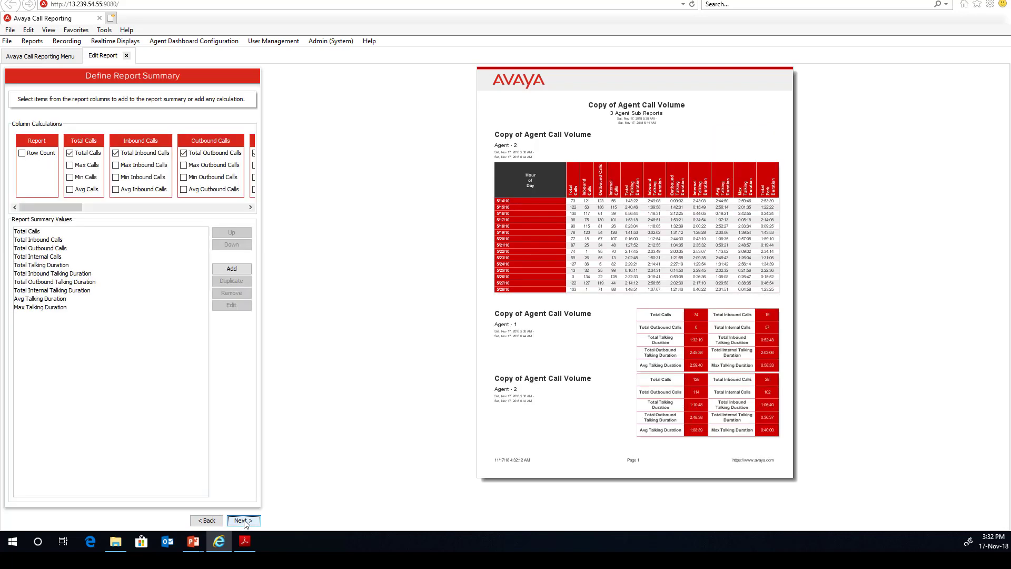
left_click(244, 521)
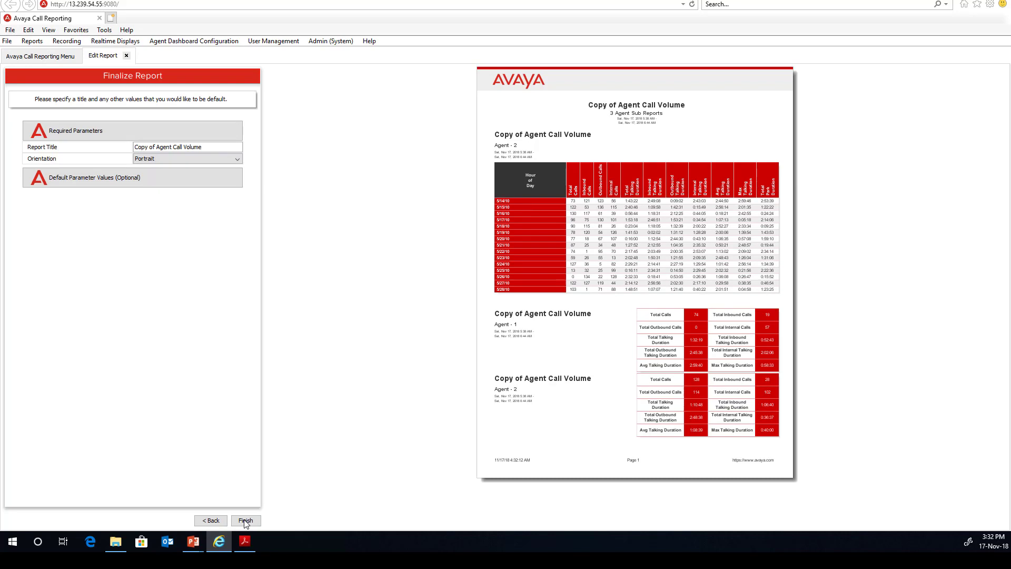
left_click(245, 521)
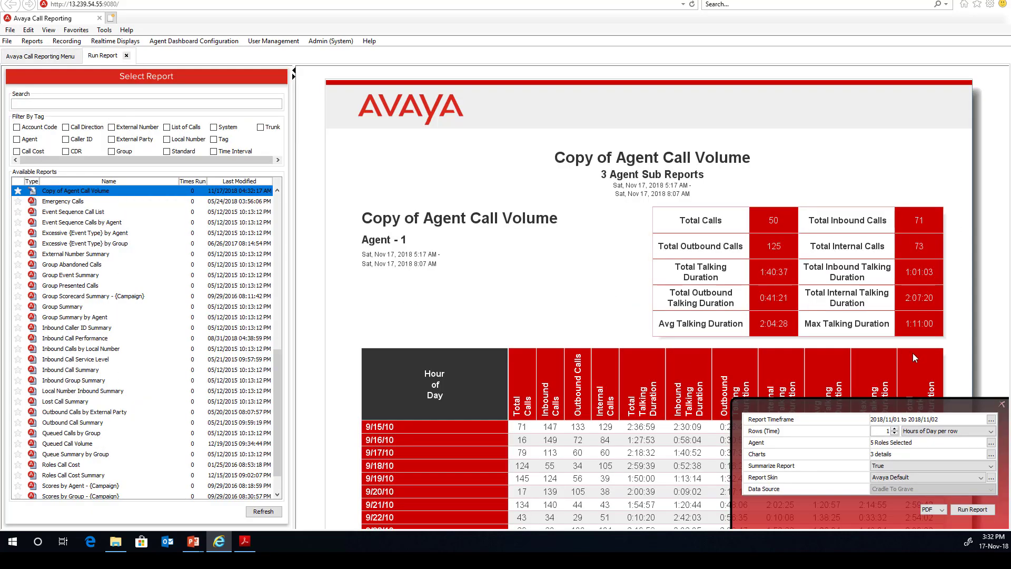
left_click(975, 510)
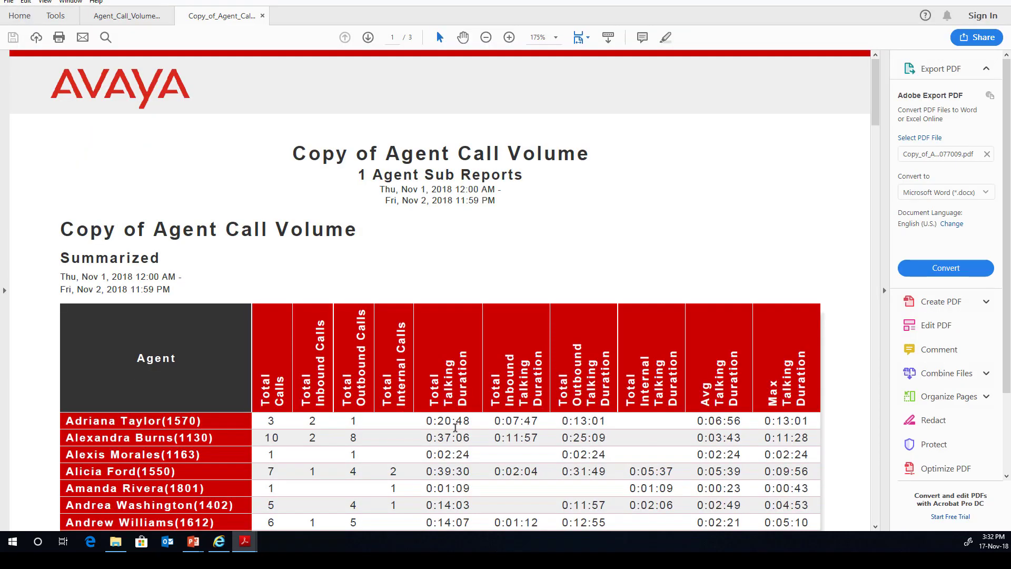
Scroll the Copy of Agent Call Volume PDF, then return to the Avaya Call Reporting Menu.
scroll(455, 427, "down", 1)
scroll(455, 428, "up", 1)
key("alt+Tab")
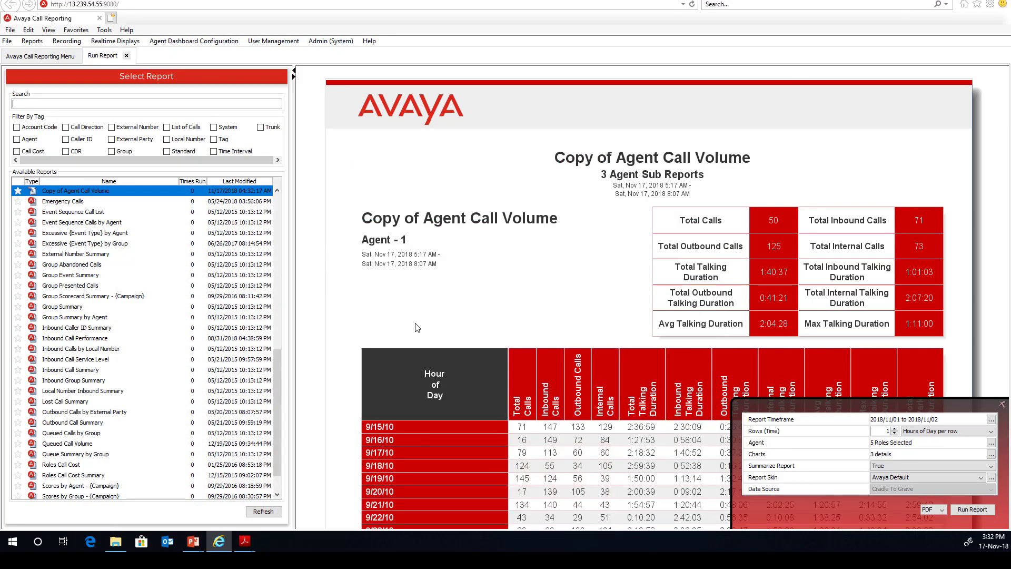
left_click(22, 59)
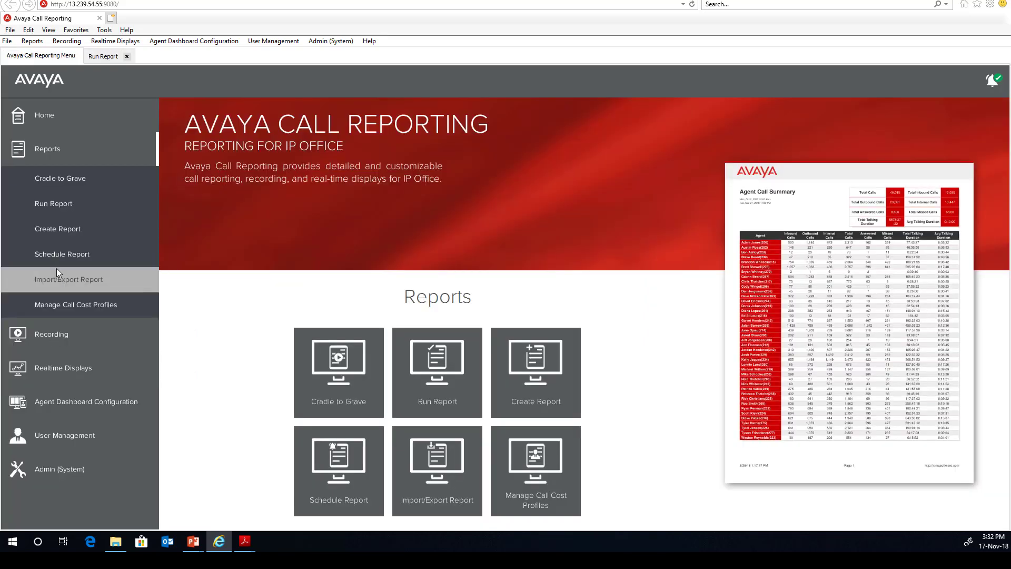
Create a new schedule and choose the Agent Calls report from the Agent tag.
left_click(56, 254)
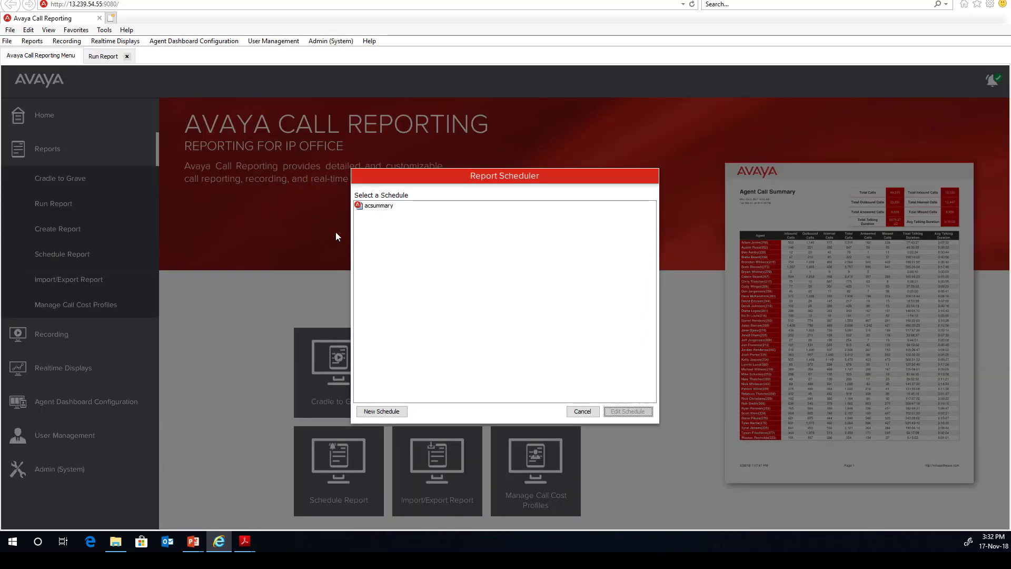
key("Escape")
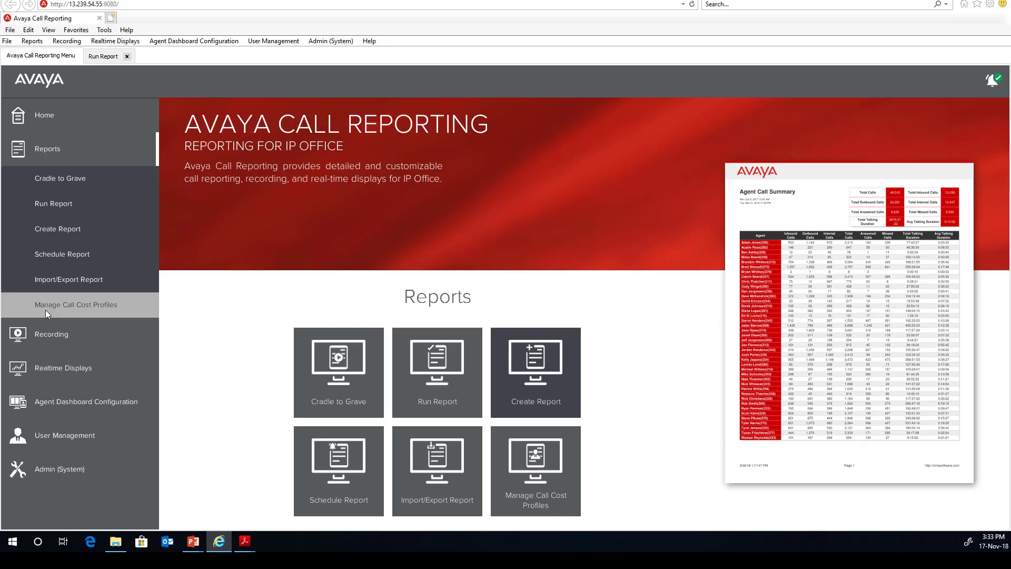
left_click(58, 254)
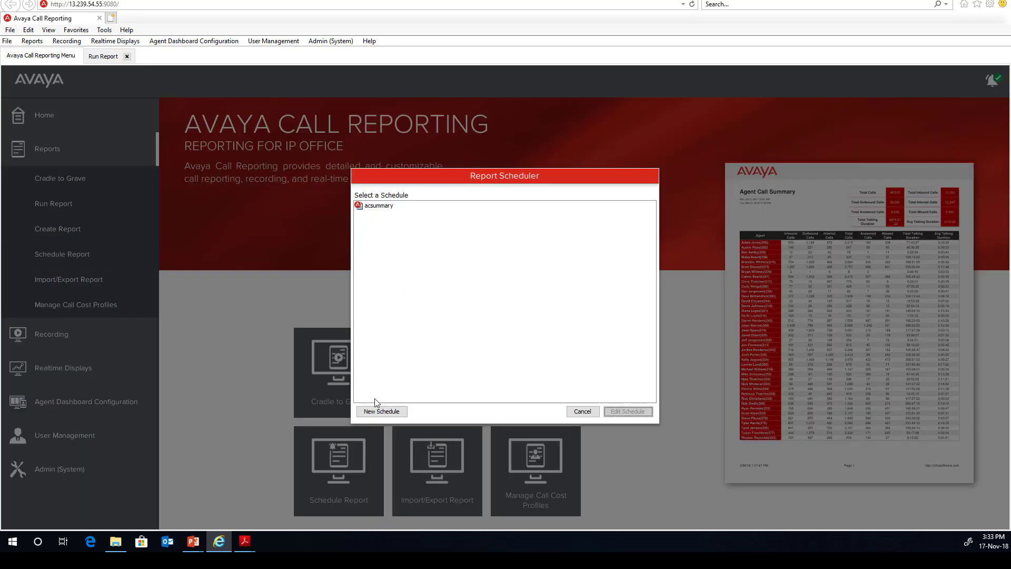
left_click(378, 411)
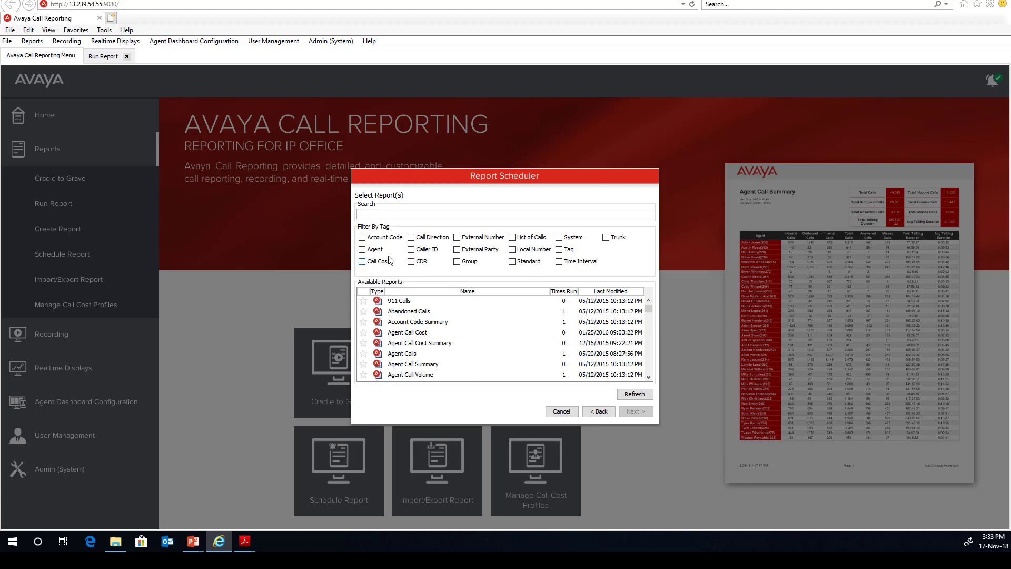
left_click(370, 254)
left_click(411, 302)
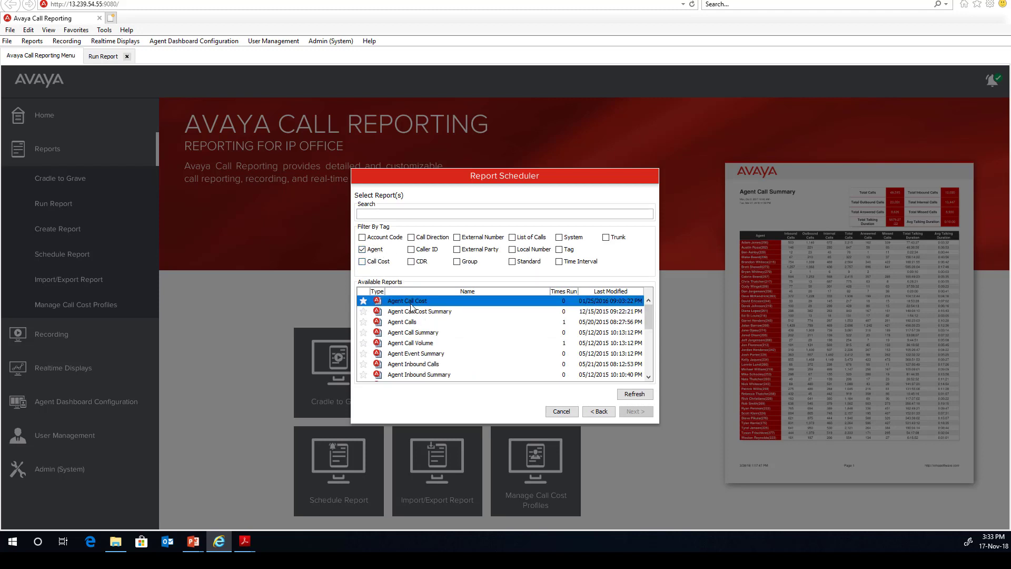
left_click(407, 324)
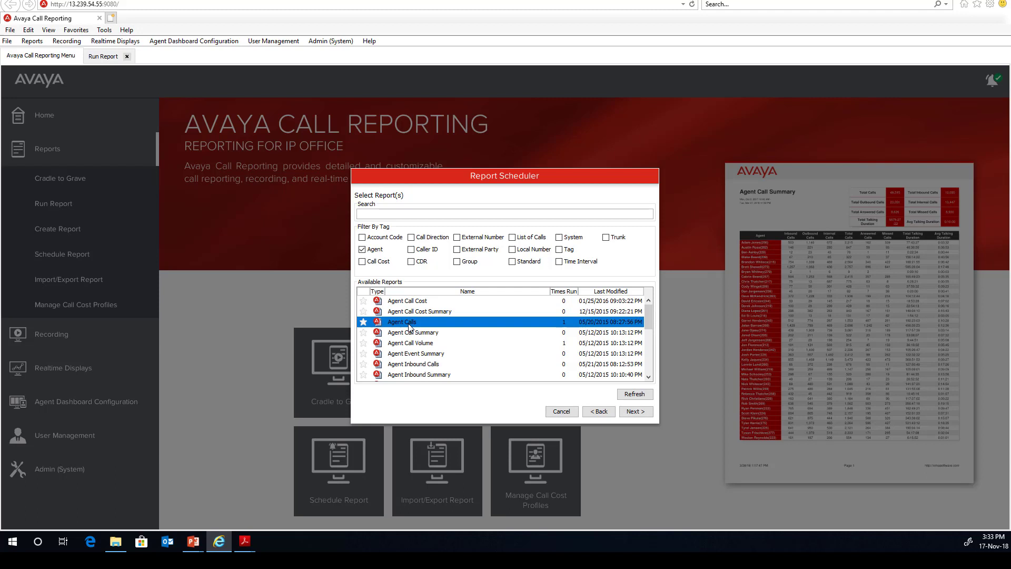
left_click(634, 412)
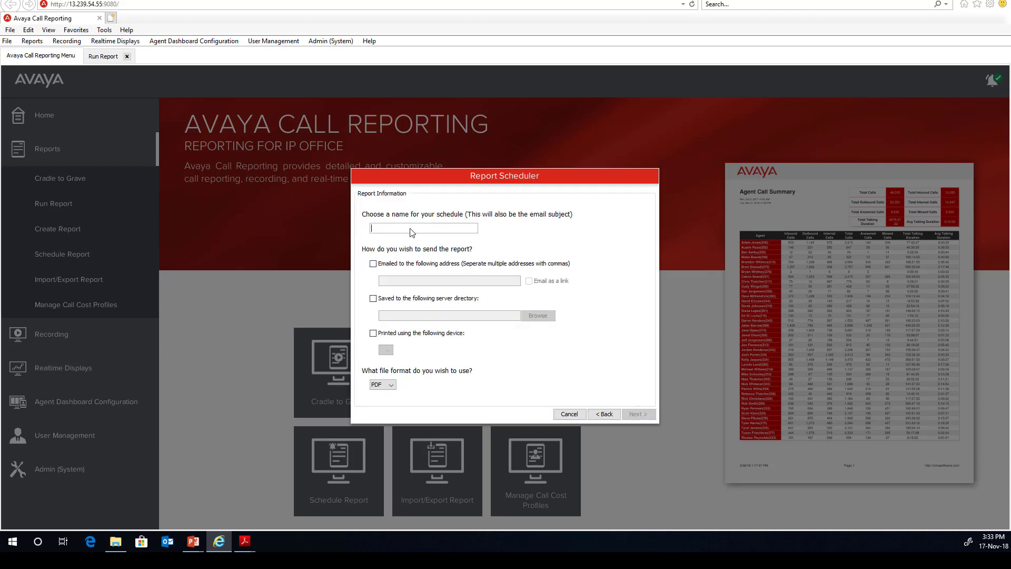
Email the scheduled report to the recipient's e-mail address.
left_click(389, 263)
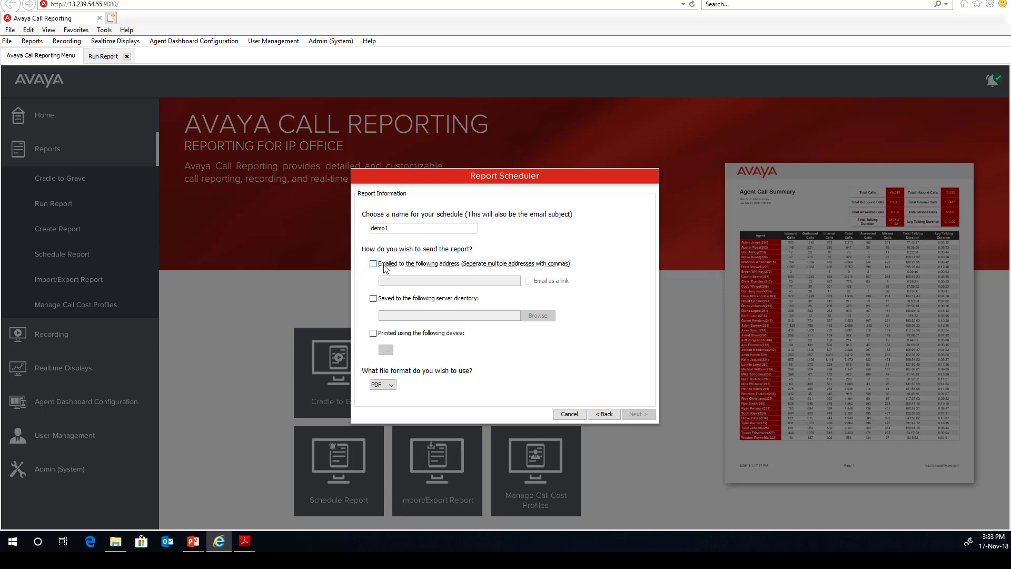
left_click(403, 281)
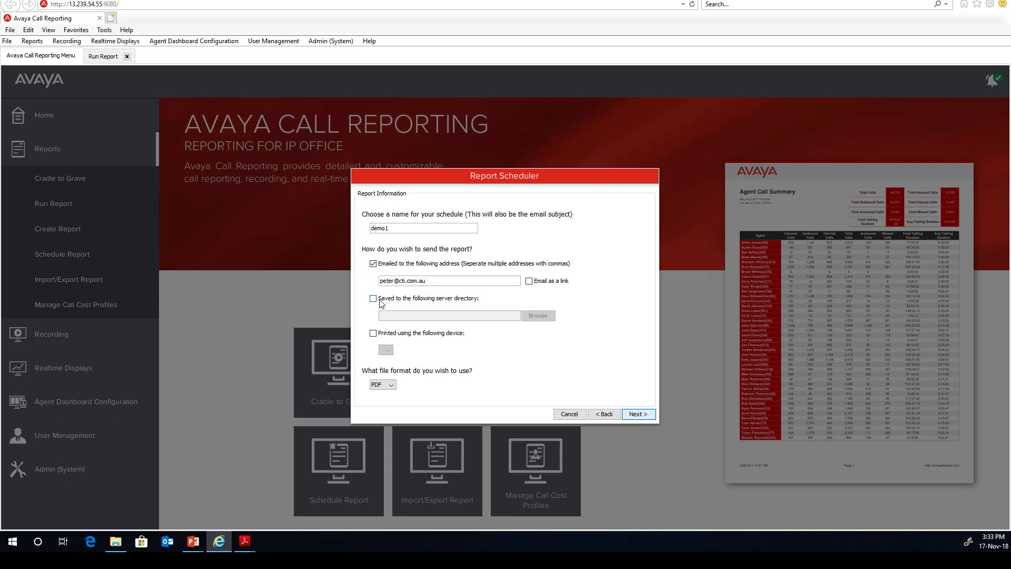
Also save the report to the server directory /var/lib/Avaya Call Reporting.
left_click(392, 300)
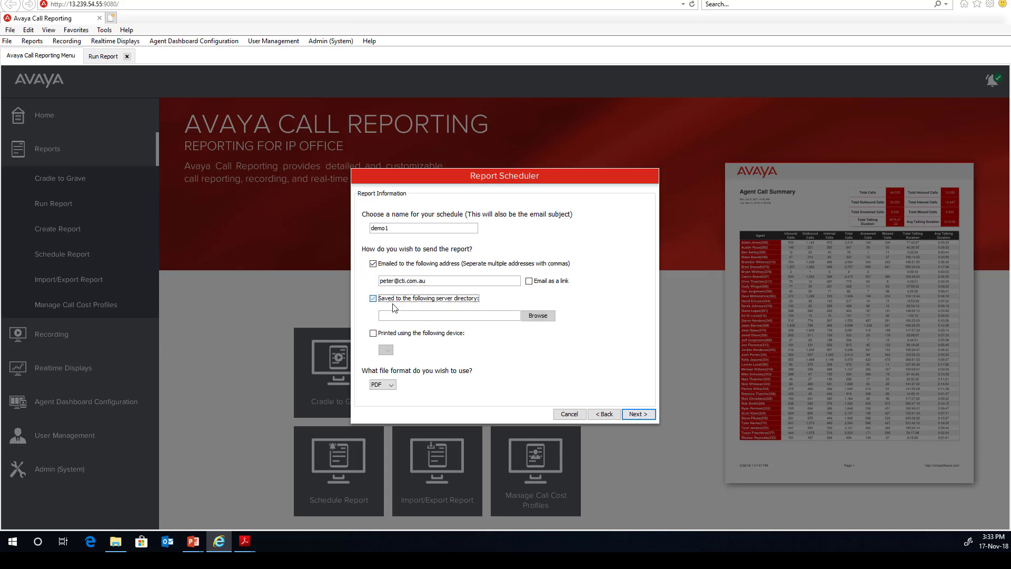
left_click(538, 315)
double_click(424, 261)
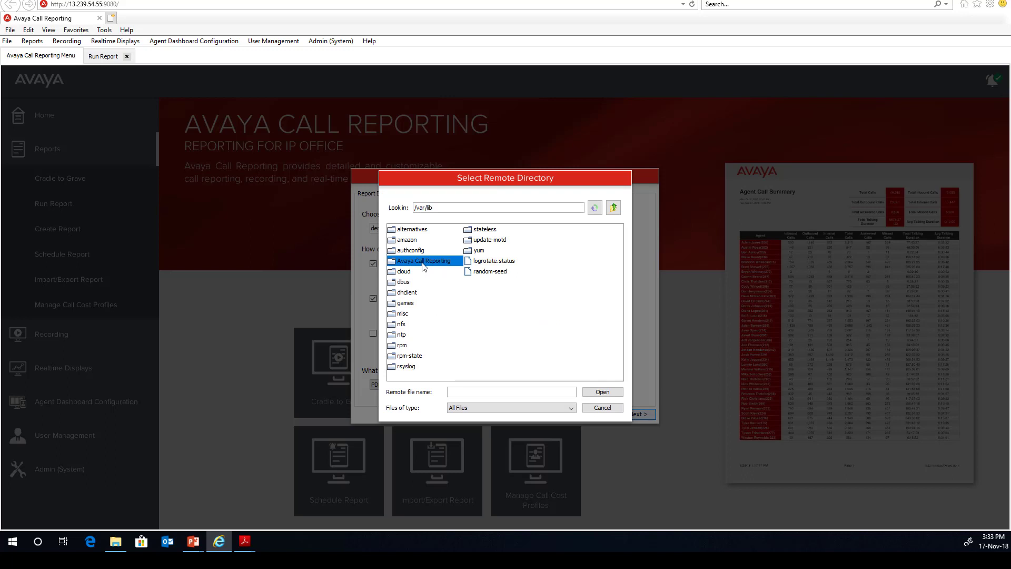
left_click(598, 392)
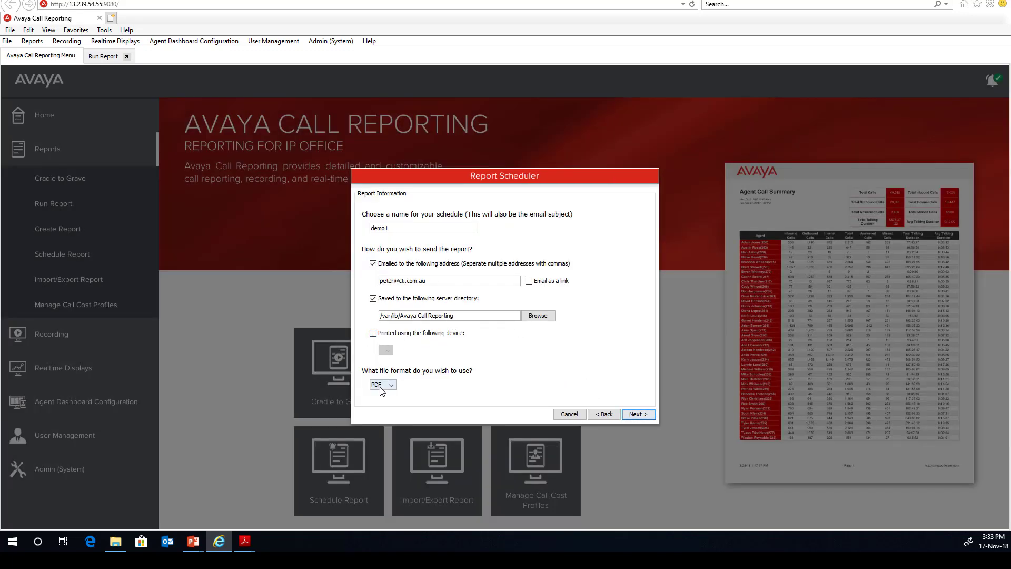
Schedule the report weekly, first delivered Nov 17, 2018, and save the schedule.
left_click(638, 415)
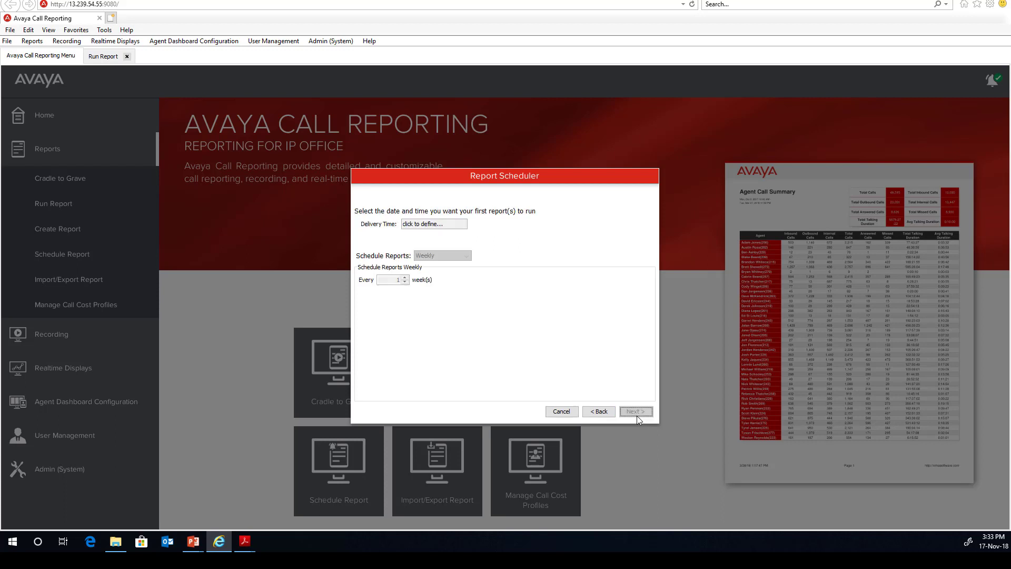
left_click(437, 224)
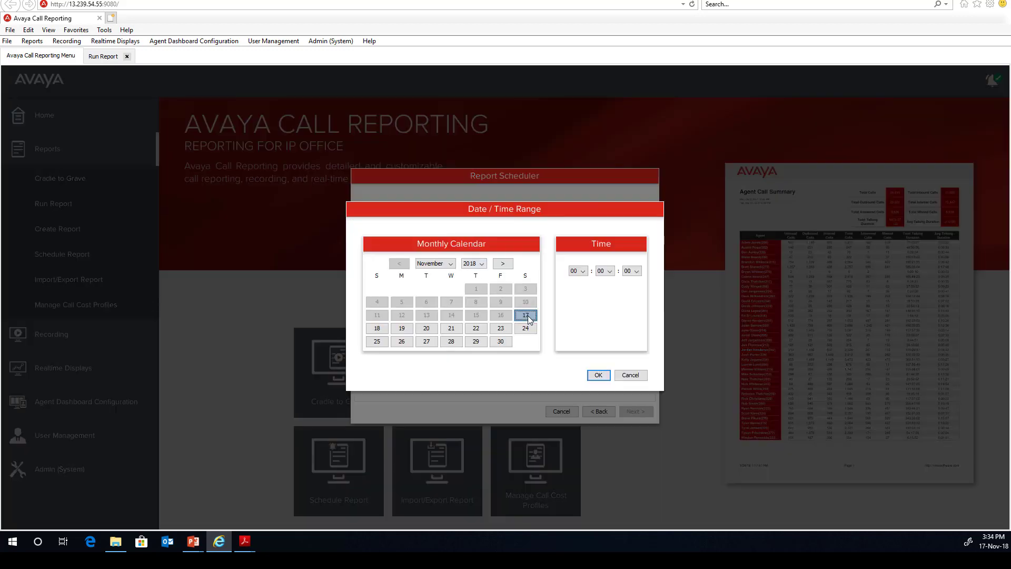
left_click(599, 375)
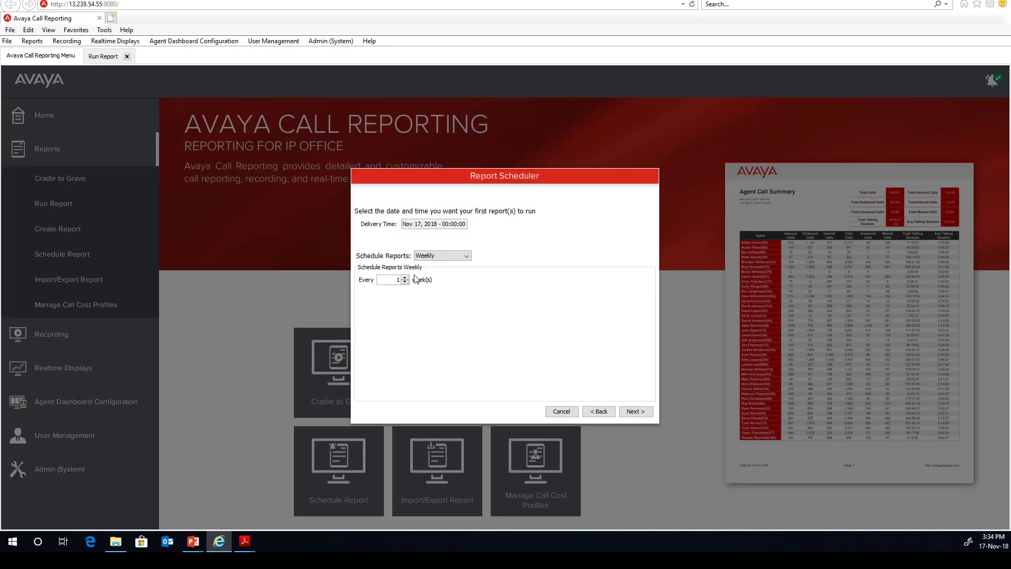
left_click(438, 257)
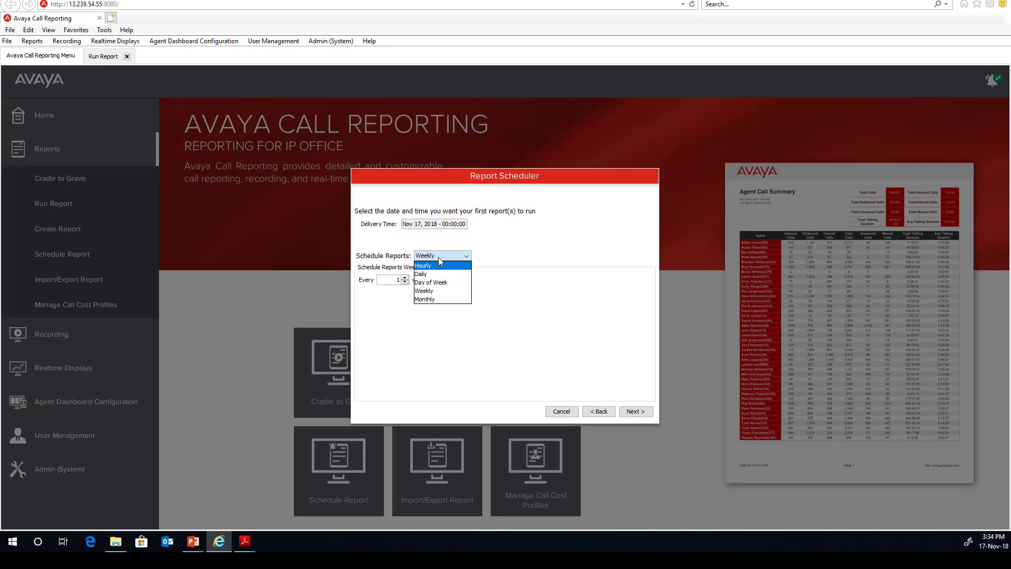
left_click(438, 257)
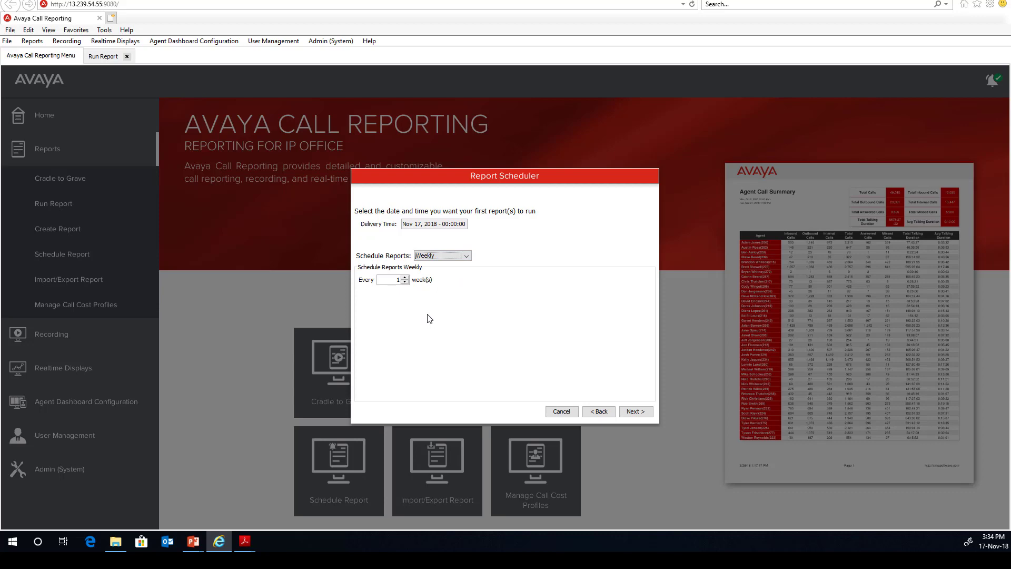
left_click(634, 413)
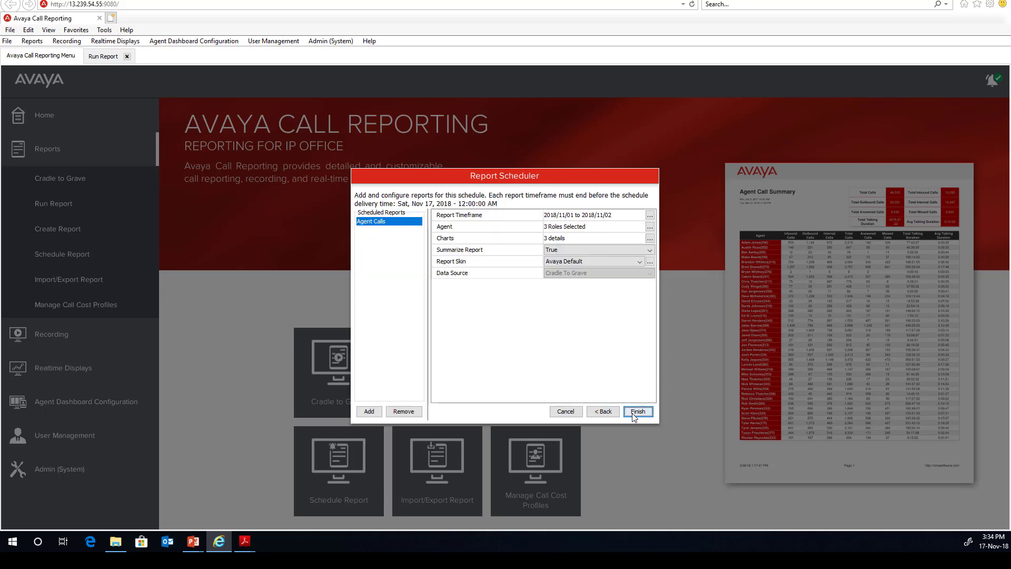
left_click(635, 413)
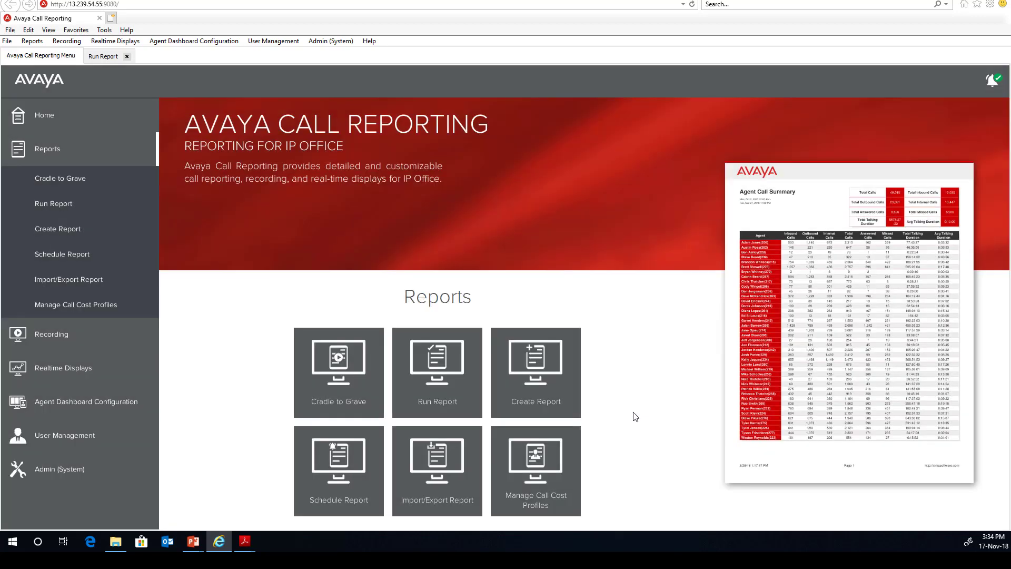
Check the existing schedule list, then close it and return to the Reports menu.
left_click(78, 256)
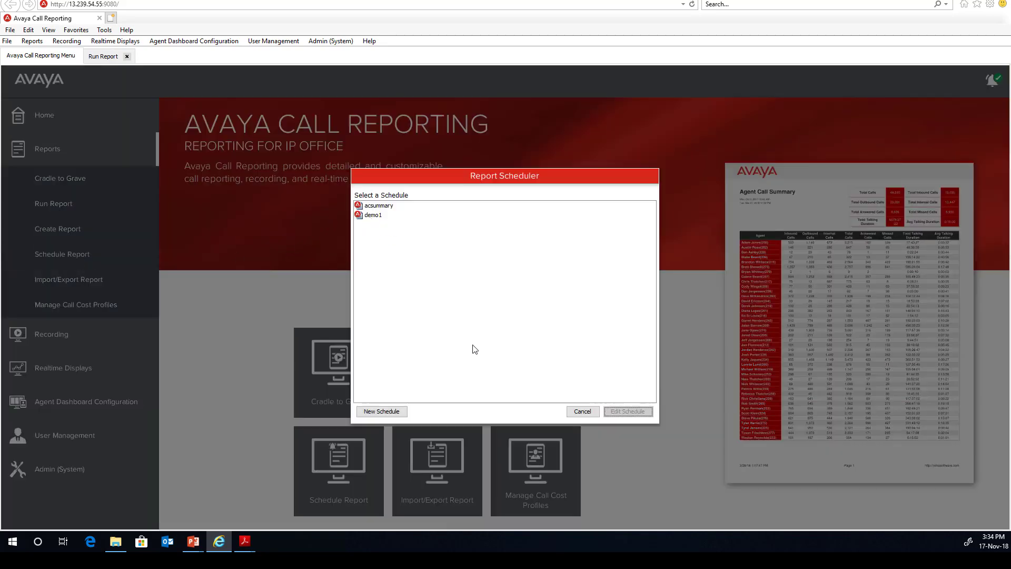
left_click(583, 412)
left_click(20, 152)
left_click(20, 152)
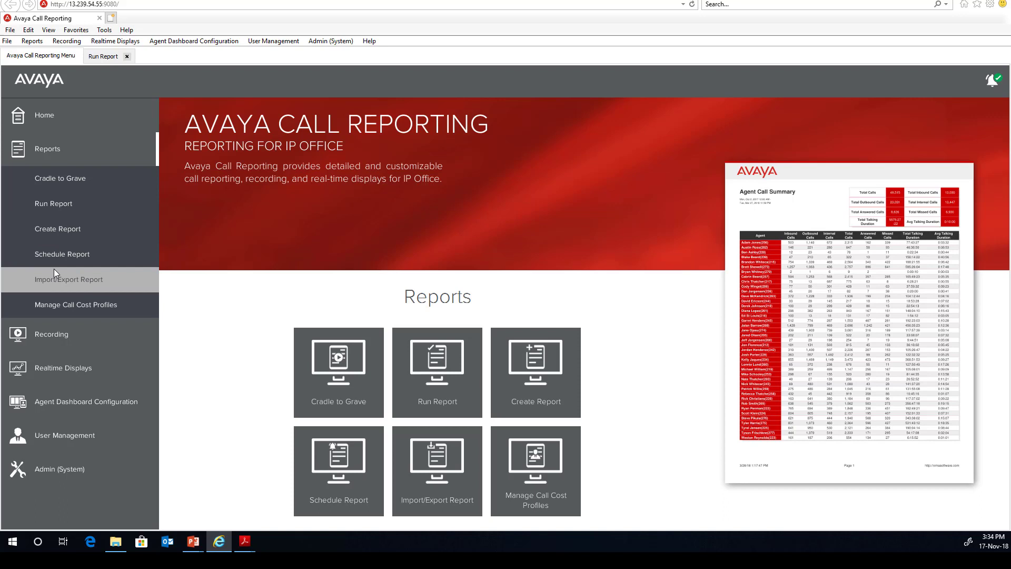
Set Cradle to Grave criteria to November 1–2, 2018 with Accounting, Customer Service, Main, Marketing and Sales roles as agents.
left_click(64, 180)
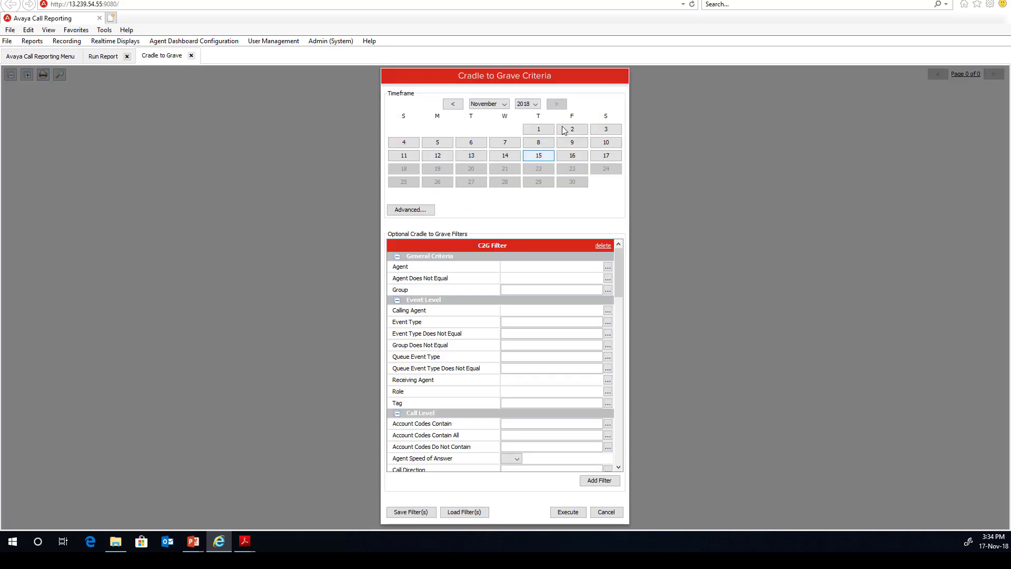
left_click_drag(563, 131, 548, 129)
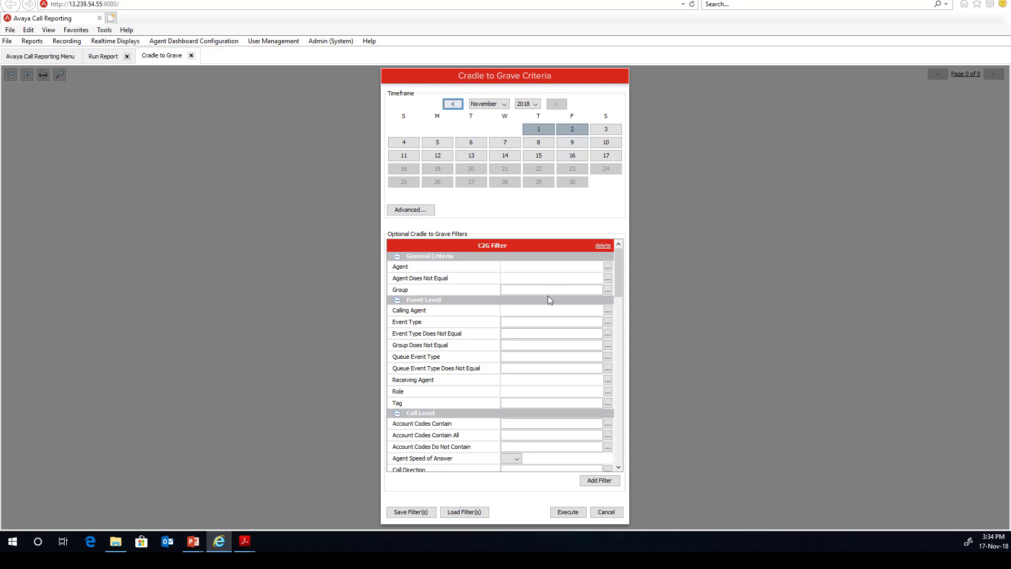
left_click(607, 266)
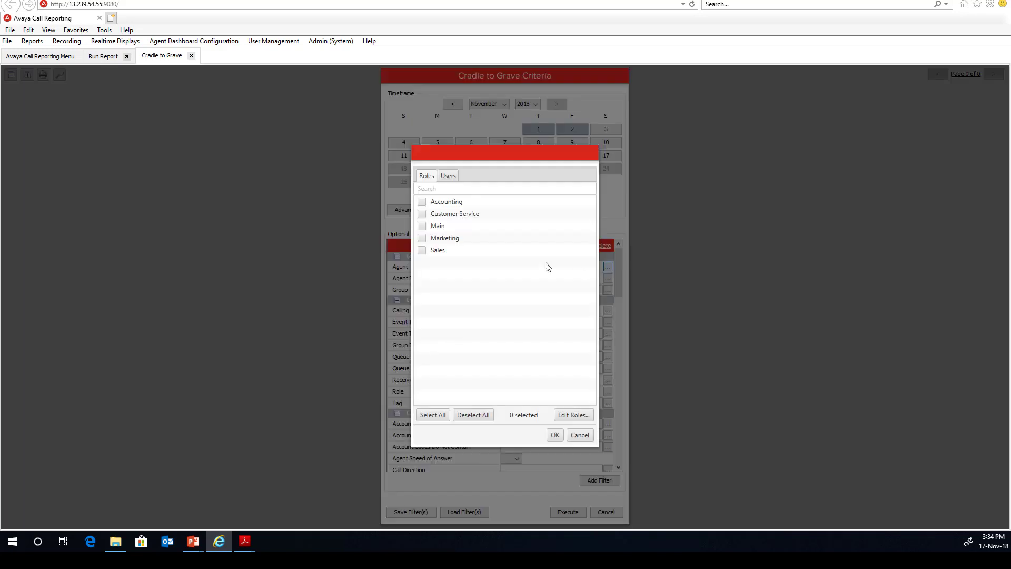
left_click(422, 202)
left_click(422, 214)
left_click(422, 226)
left_click(422, 238)
left_click(421, 250)
left_click(555, 435)
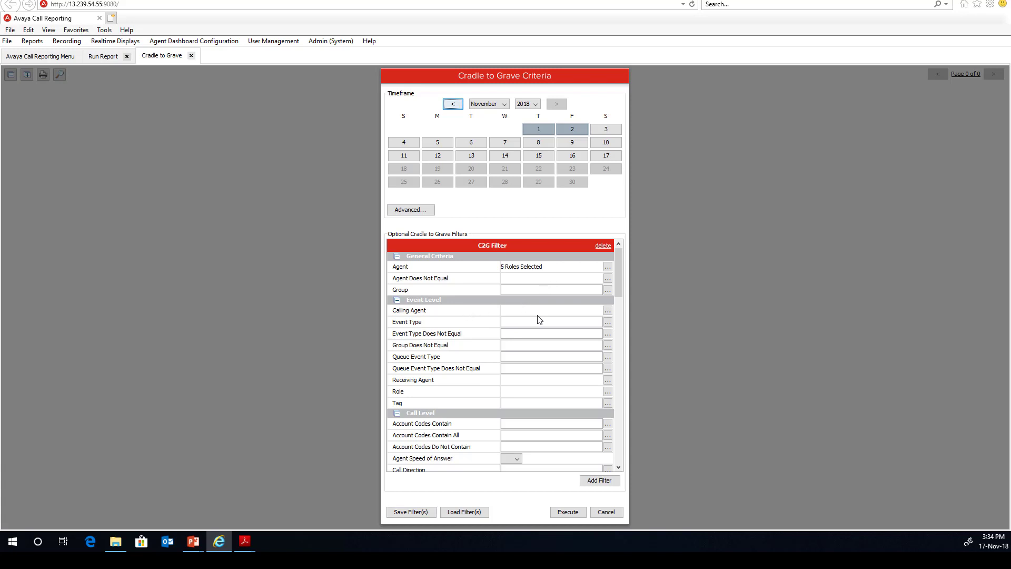
Limit the event type to Transfer and execute the report.
left_click(608, 321)
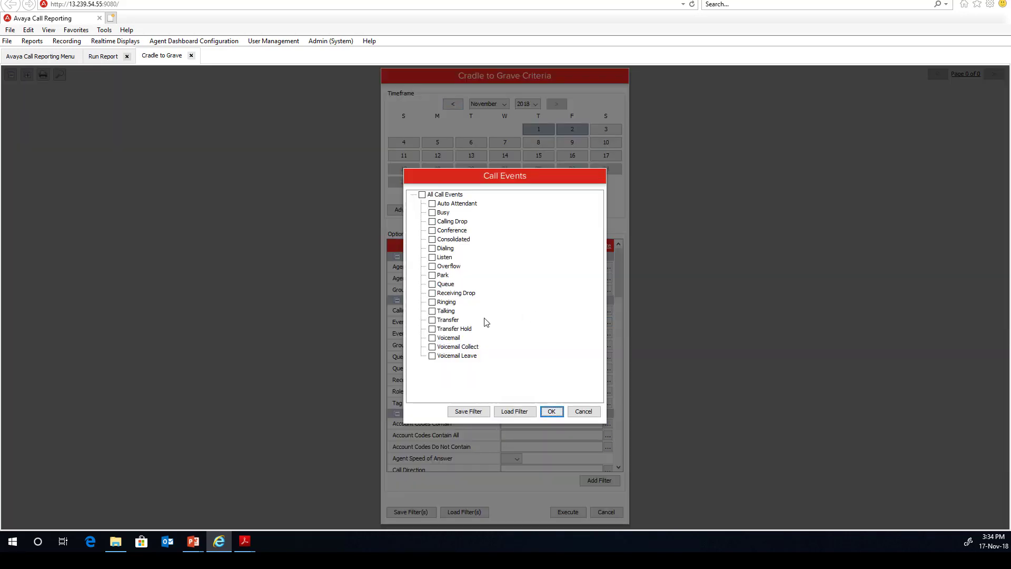
left_click(432, 321)
left_click(551, 412)
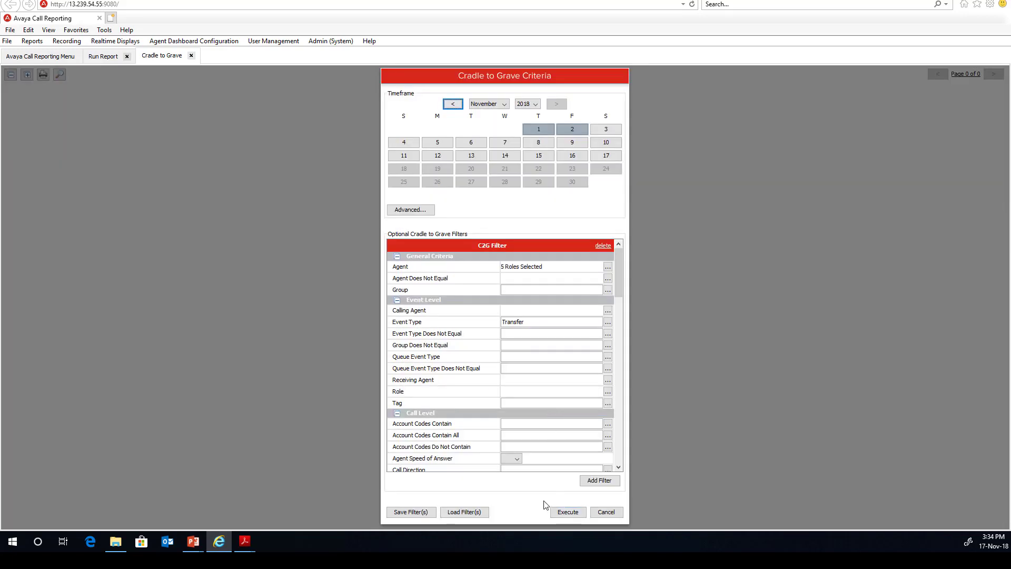
left_click(567, 512)
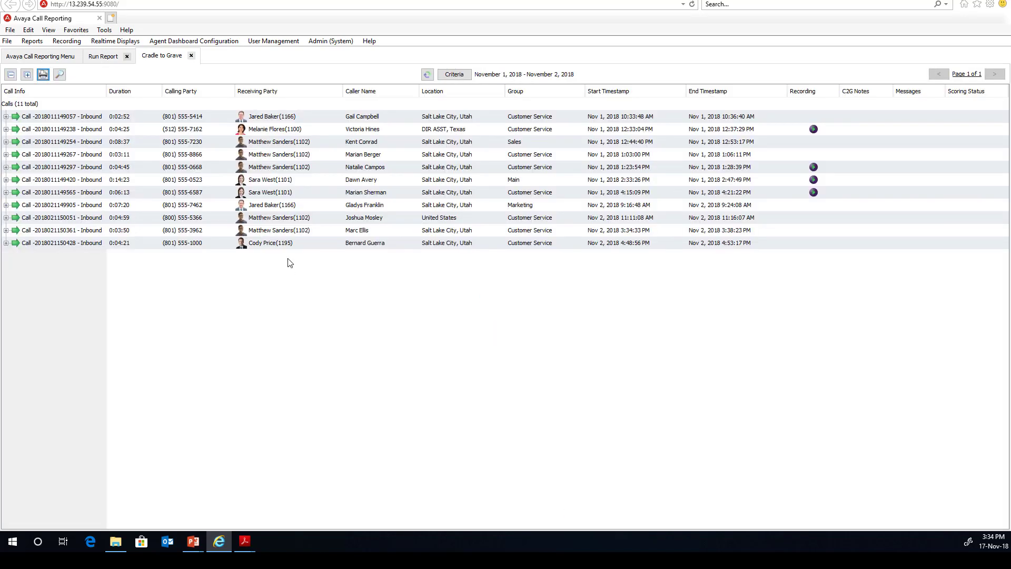
Expand the second call's event history, then play and pause its Talking recording.
left_click(6, 129)
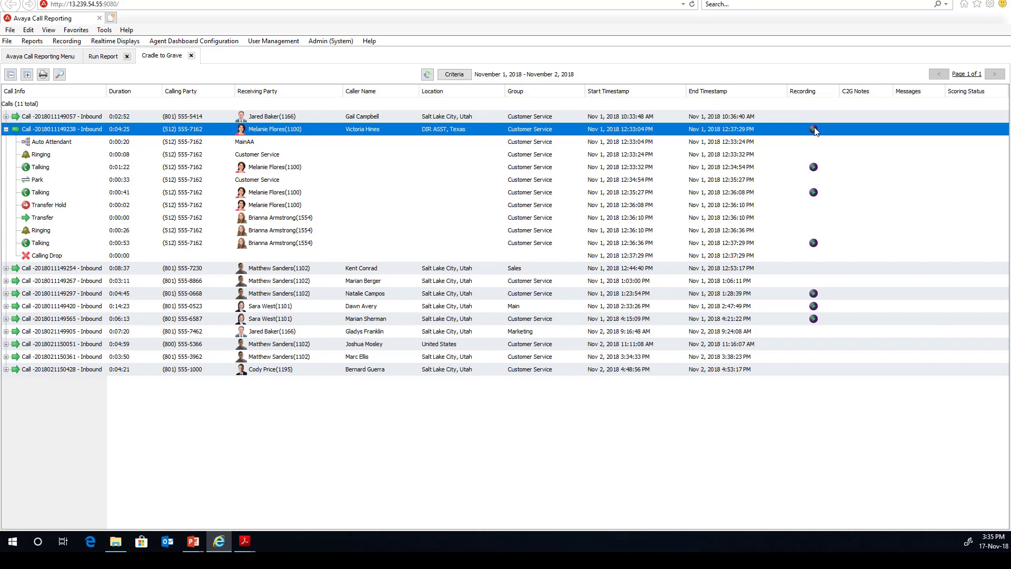
left_click(814, 167)
left_click(34, 513)
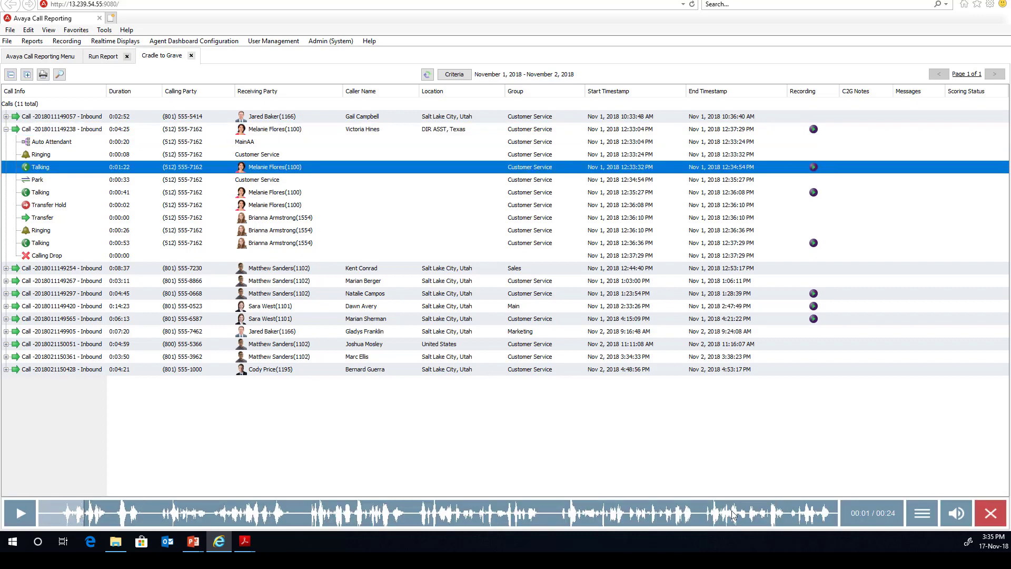
View the recording's download and sharing options, then return to the main reporting menu.
left_click(921, 512)
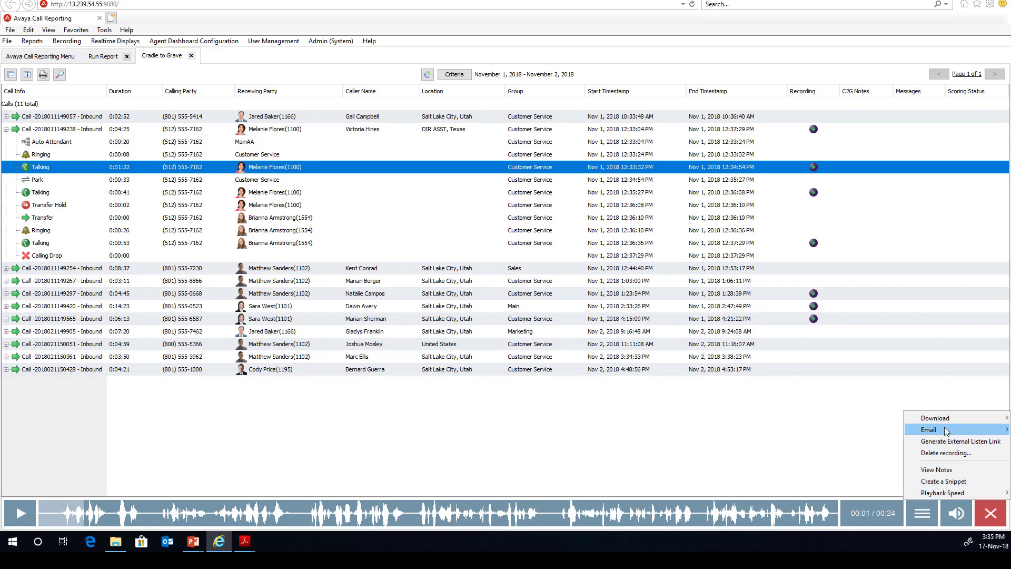
mouse_move(945, 435)
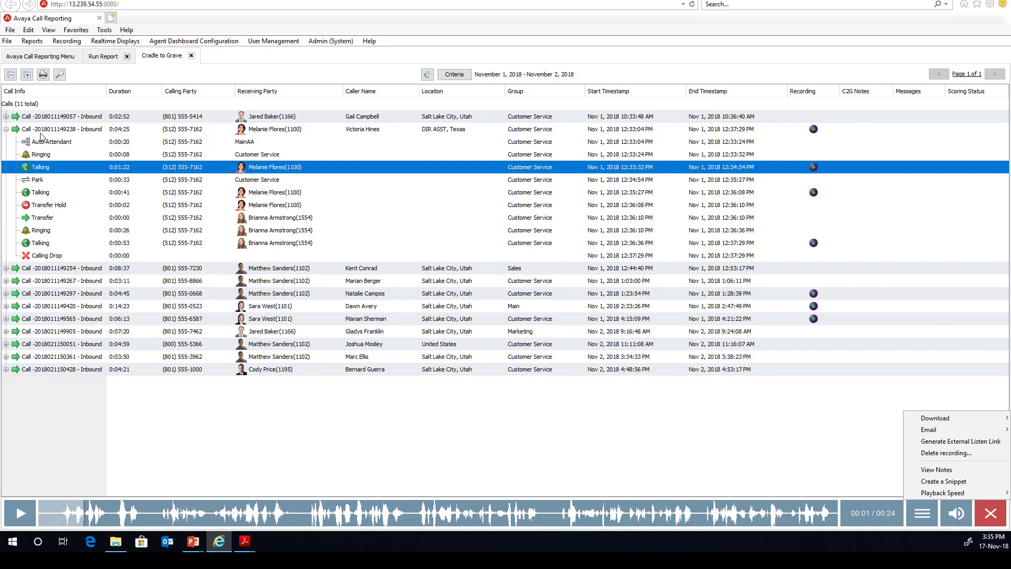
left_click(12, 135)
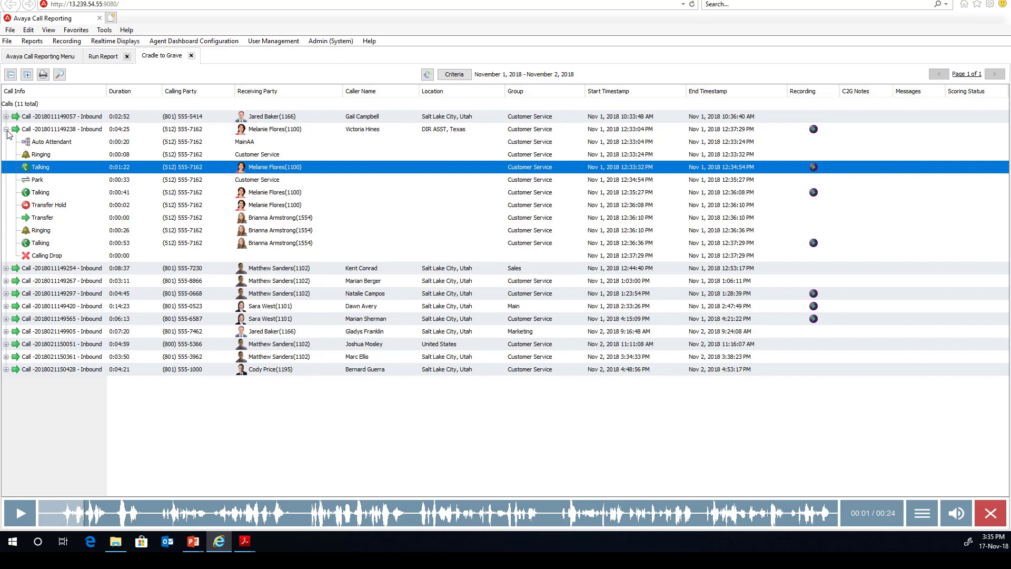
left_click(42, 57)
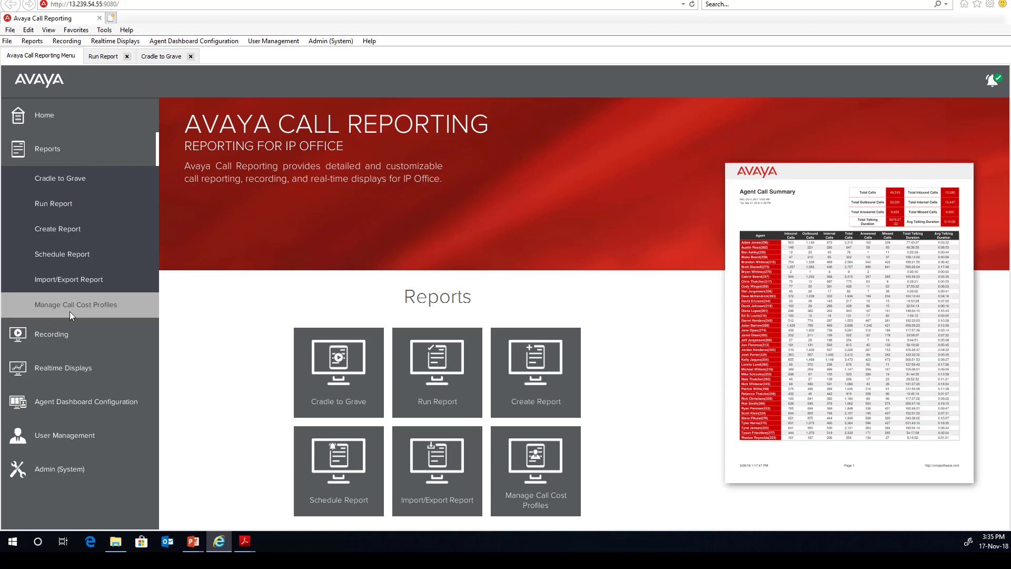
Open the Demo Mode Campaign from Recording > Score Recordings for editing.
left_click(62, 333)
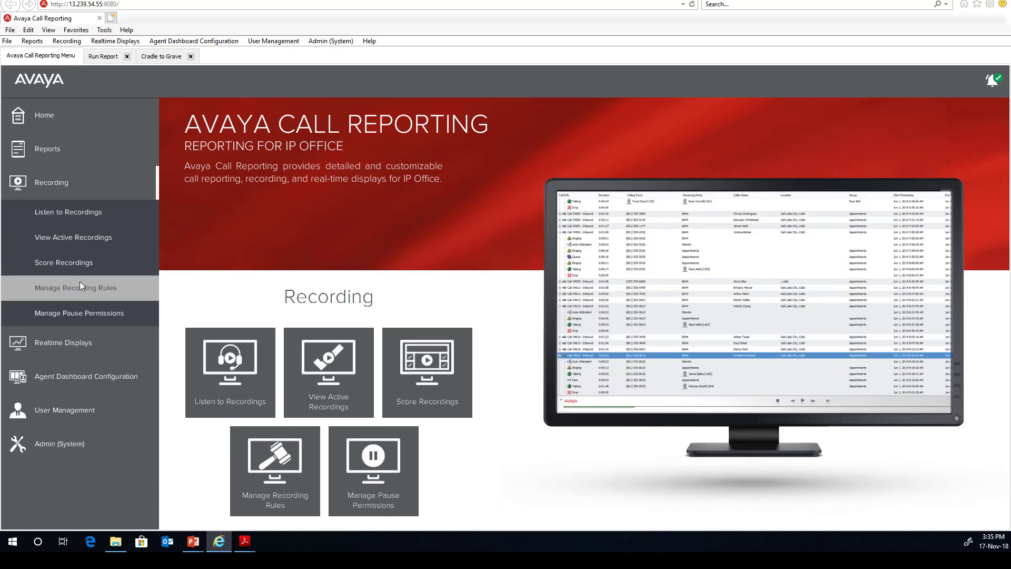
left_click(74, 265)
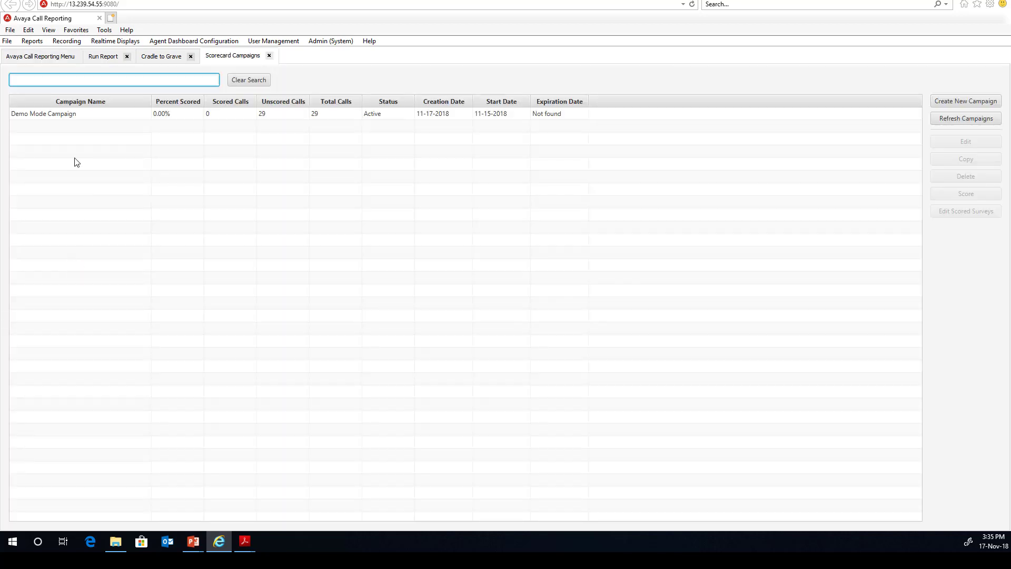
left_click(79, 116)
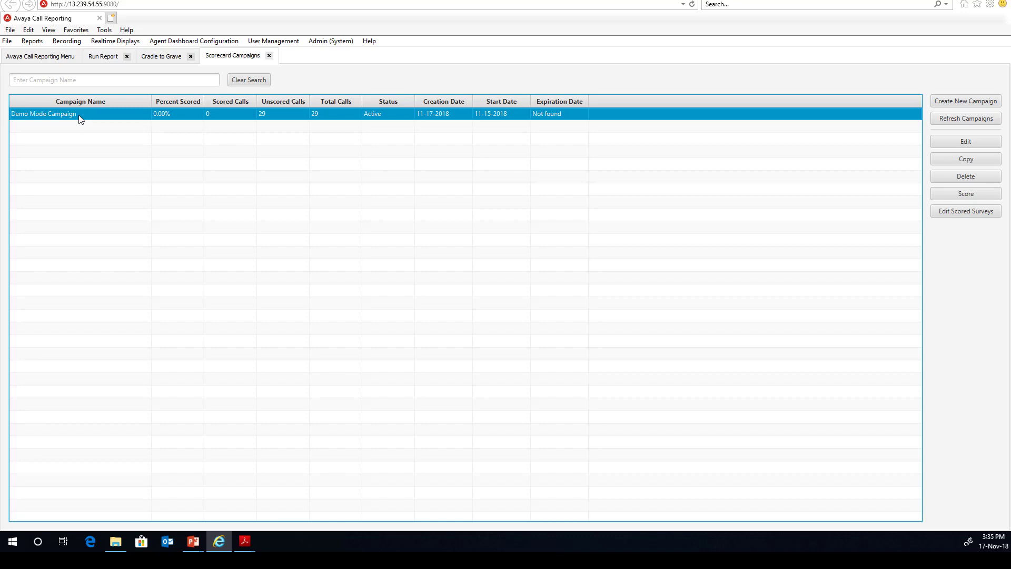
right_click(73, 117)
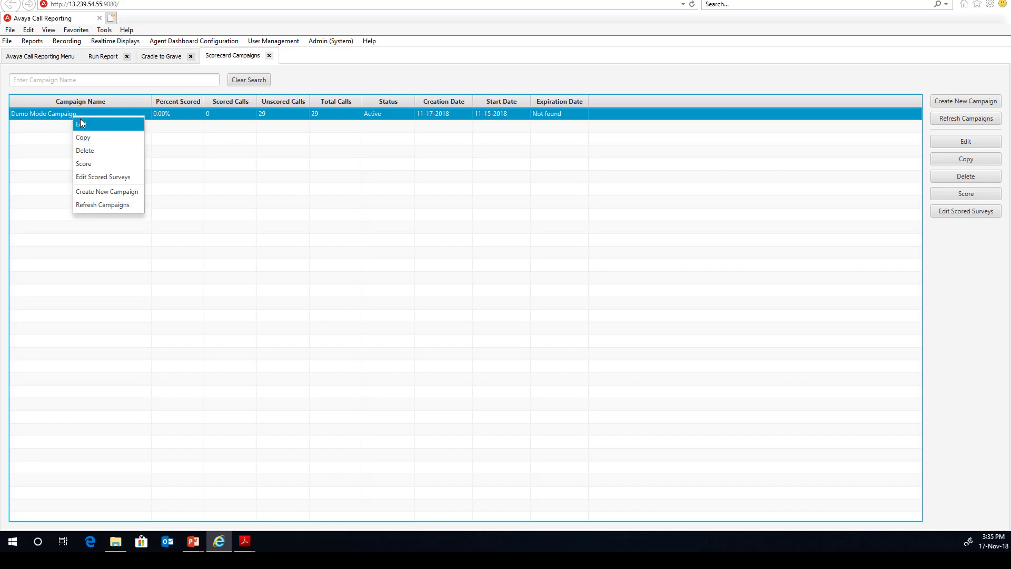
left_click(79, 121)
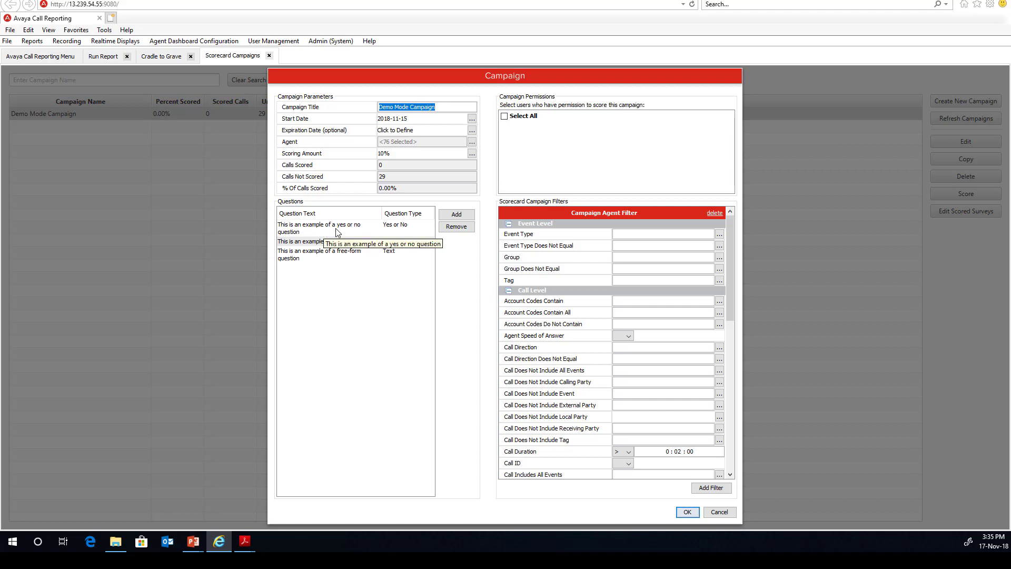
Select the yes/no example question, apply the changes and confirm refreshing unscored surveys.
left_click(356, 228)
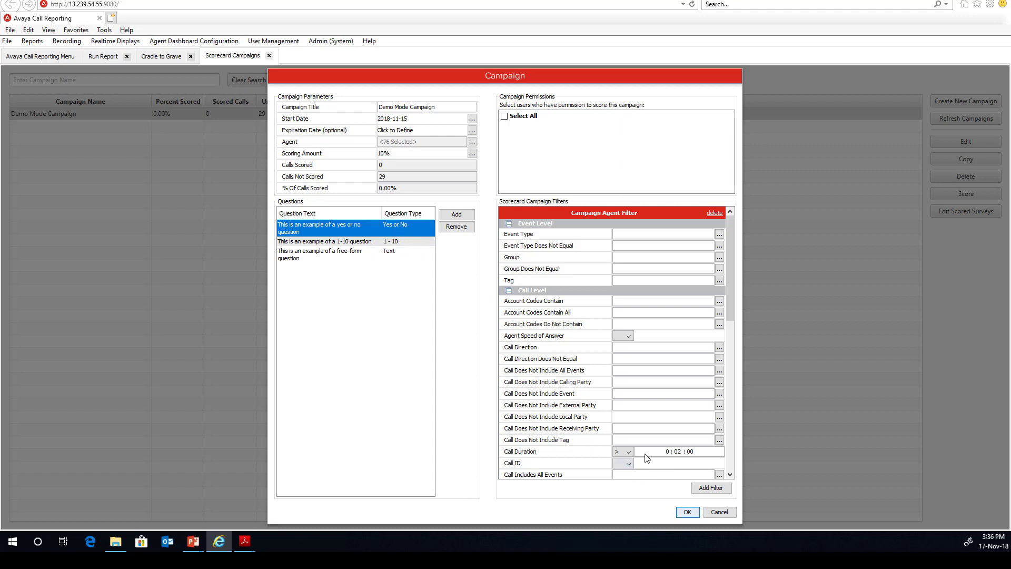
left_click(687, 512)
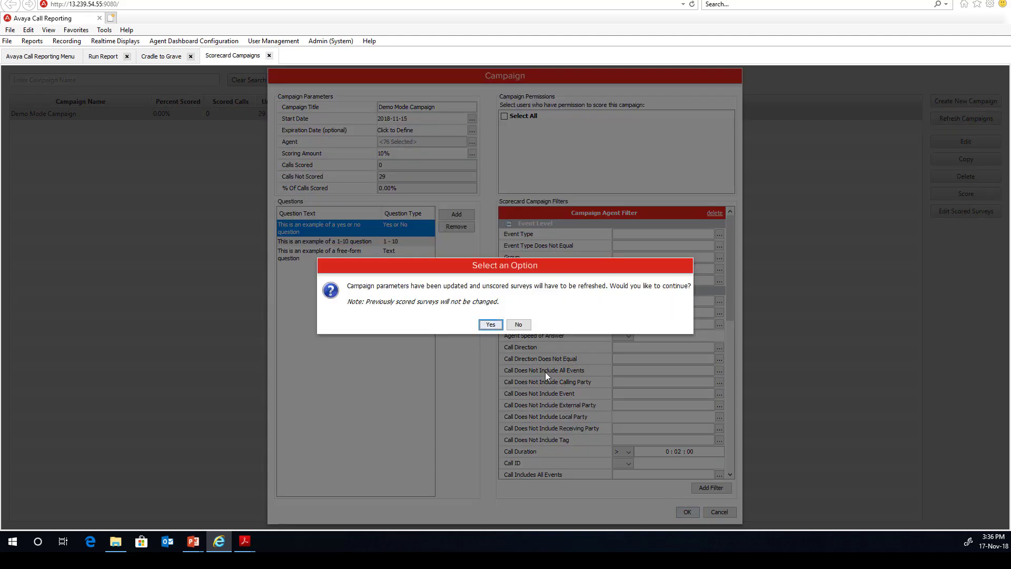
left_click(490, 325)
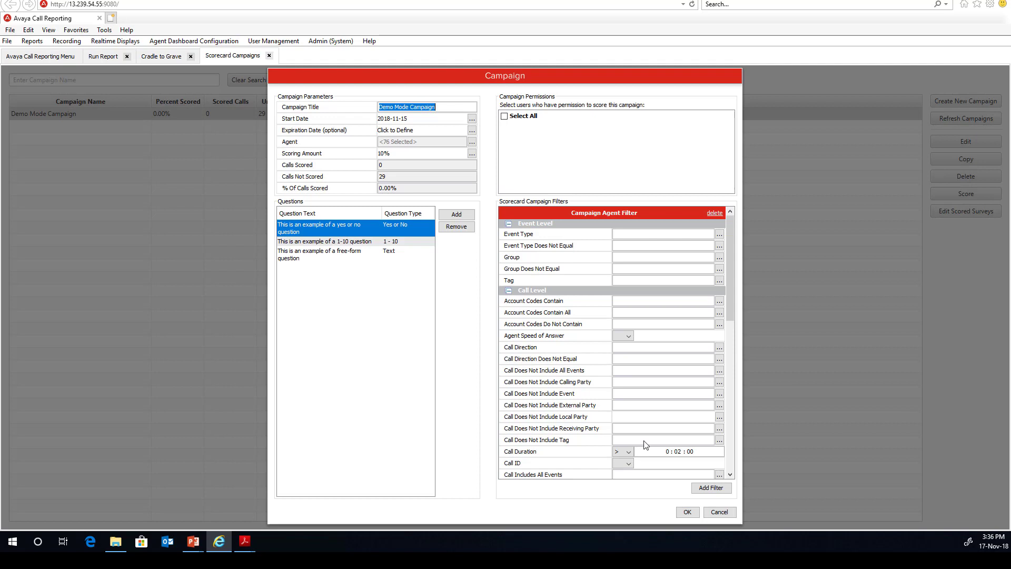
left_click(716, 511)
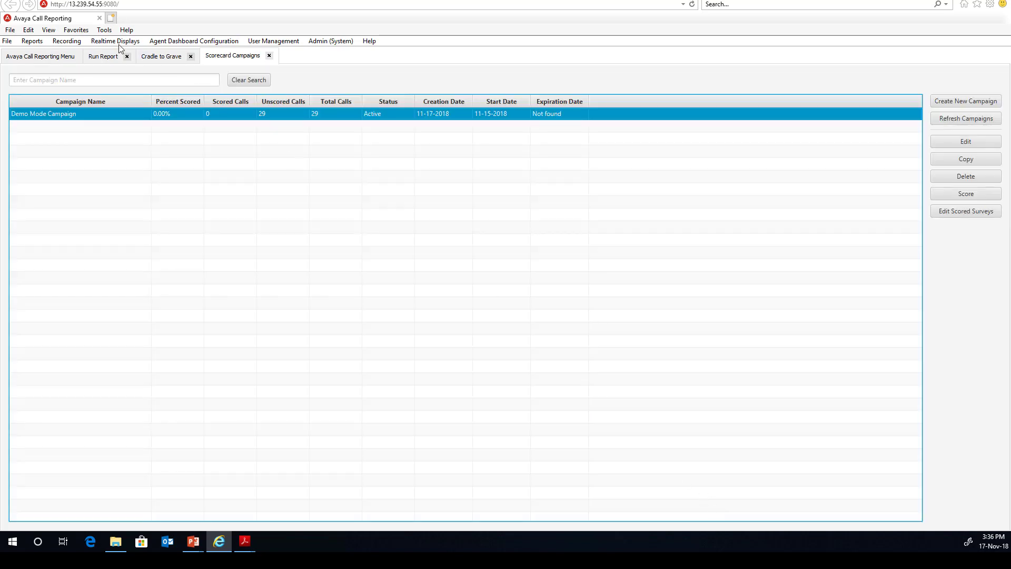